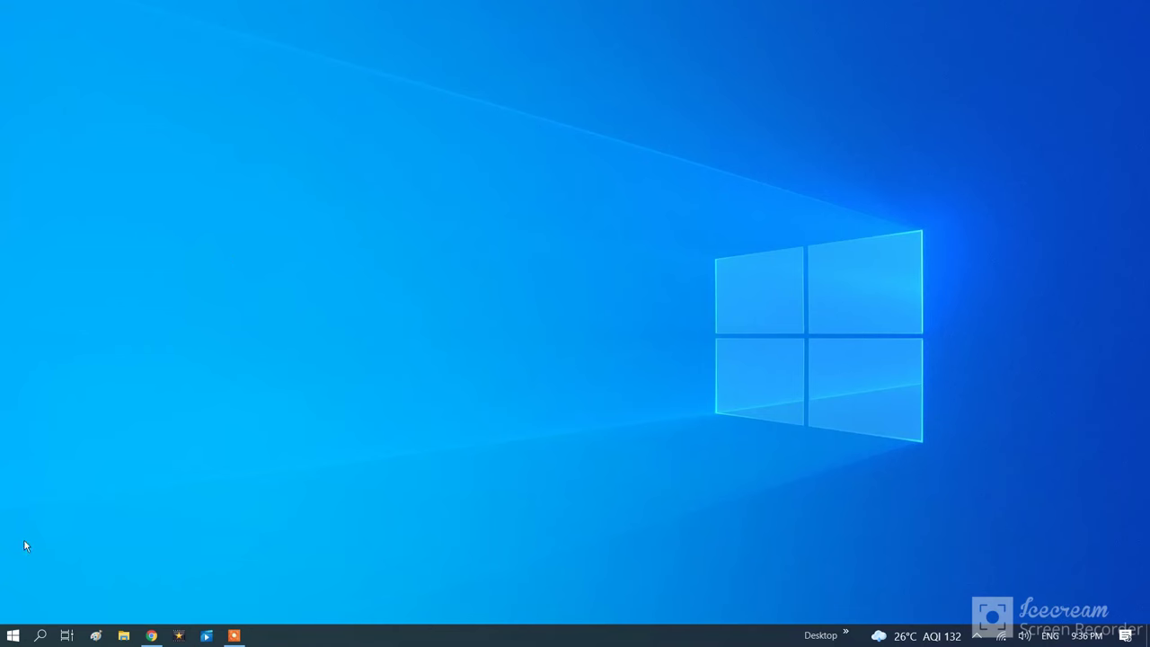
- Open the Storage page of the Windows system settings
{"action": "left_click", "coordinate": [18, 635]}
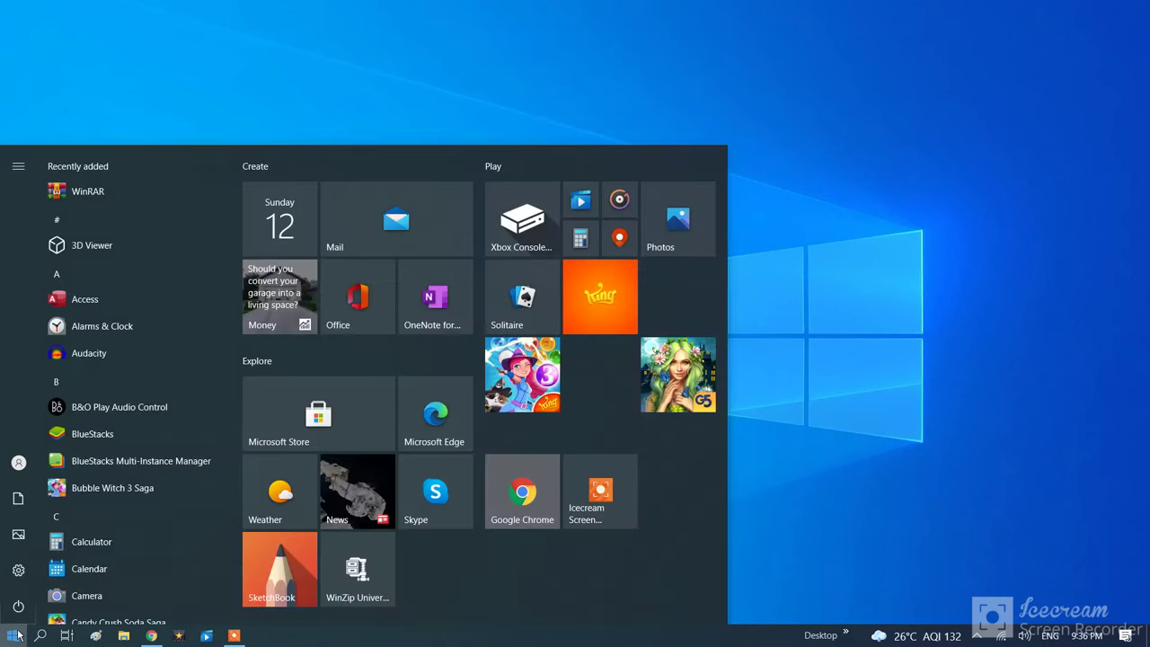
{"action": "mouse_move", "coordinate": [19, 575]}
{"action": "left_click", "coordinate": [20, 571]}
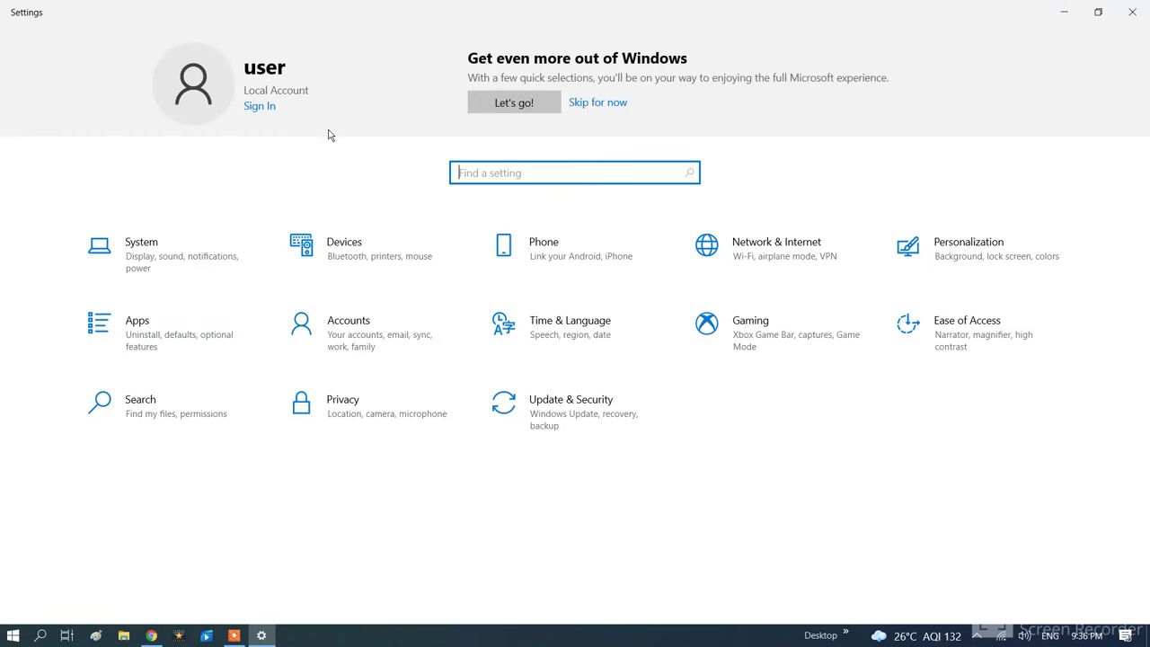
{"action": "left_click", "coordinate": [167, 261]}
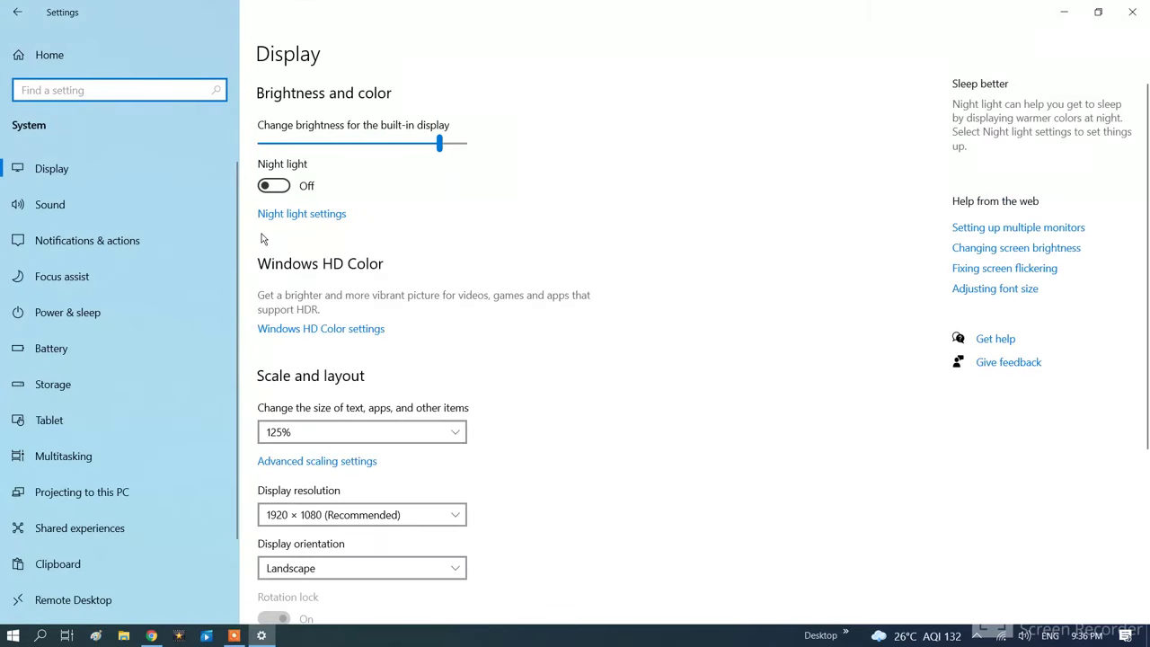
{"action": "left_click", "coordinate": [65, 388]}
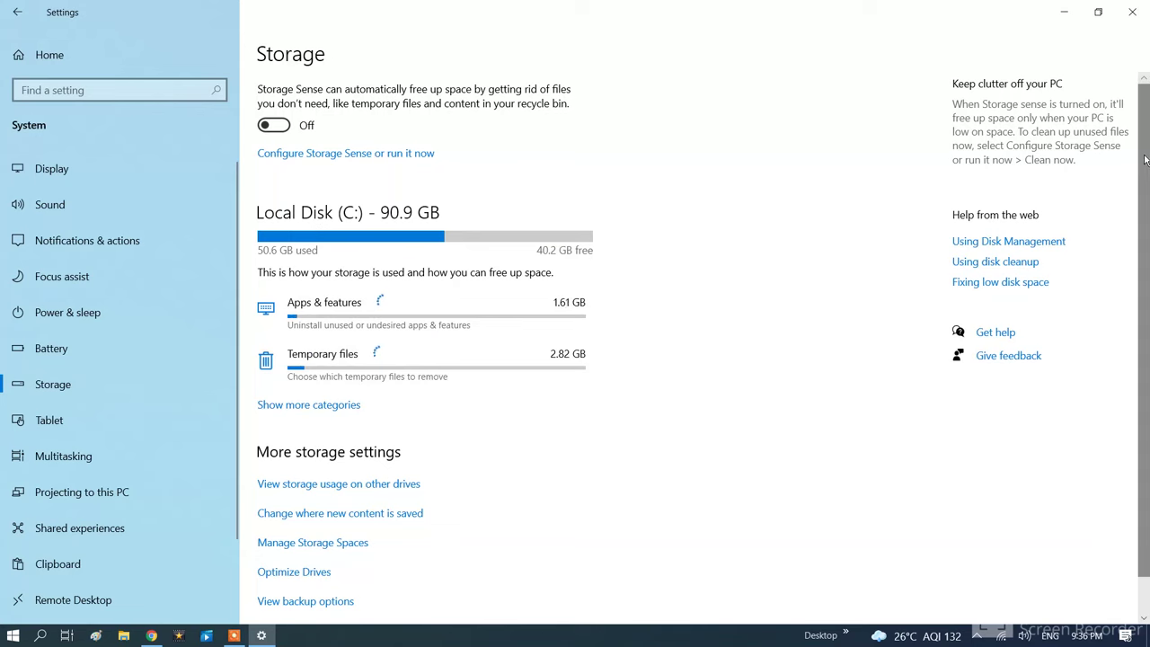
- Show all storage categories for Local Disk (C:) and examine how the space is used
{"action": "scroll", "coordinate": [1147, 166], "scroll_direction": "down", "scroll_amount": 1}
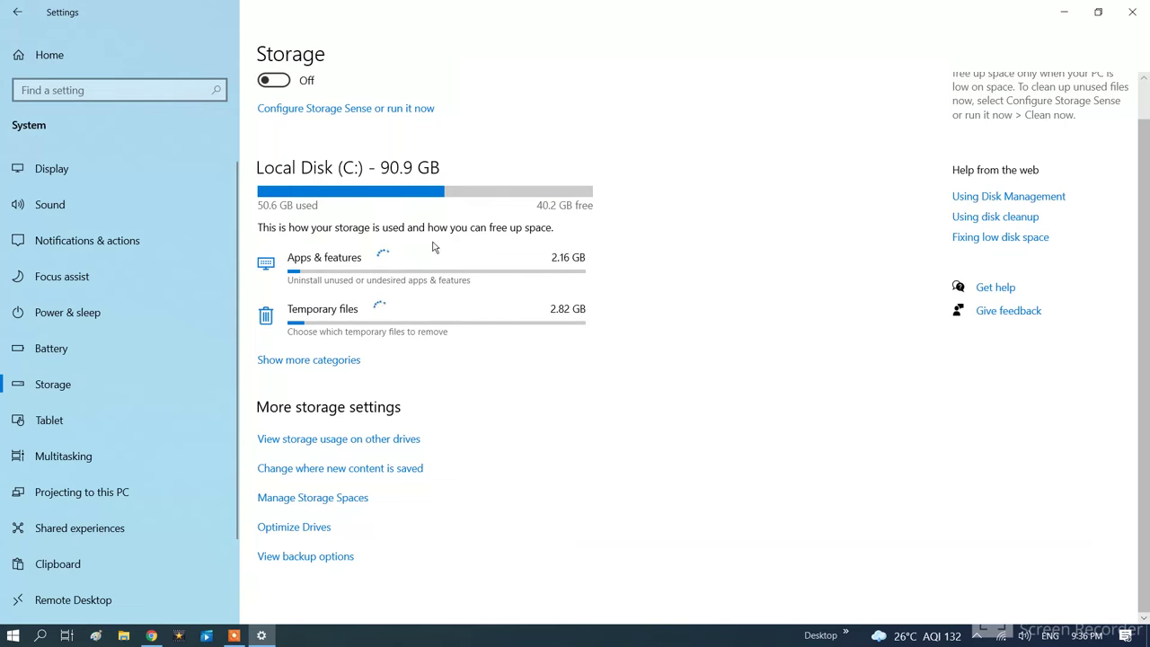
{"action": "left_click", "coordinate": [342, 362]}
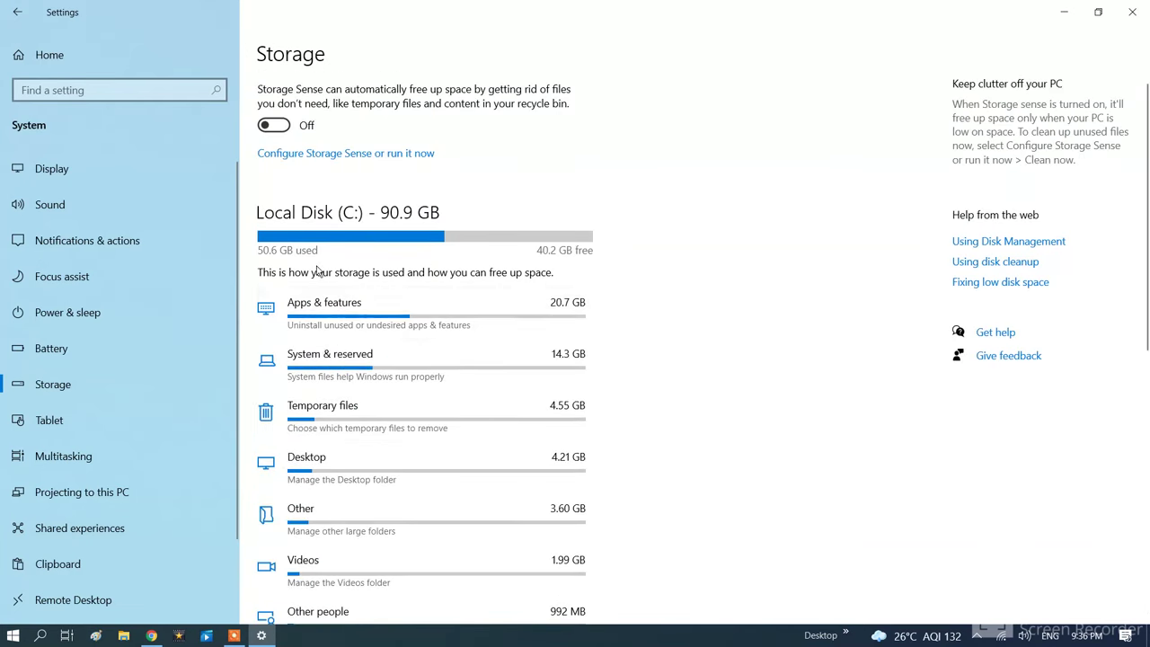
{"action": "left_click_drag", "start_coordinate": [1149, 183], "coordinate": [1138, 257]}
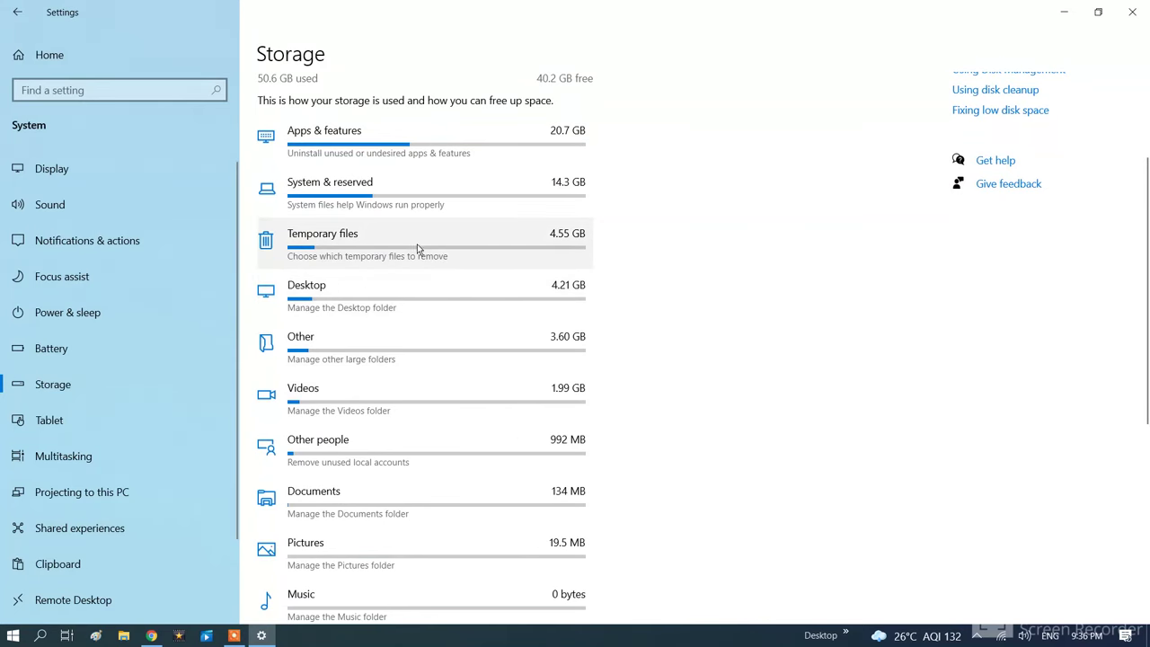
{"action": "scroll", "coordinate": [663, 300], "scroll_direction": "down", "scroll_amount": 5}
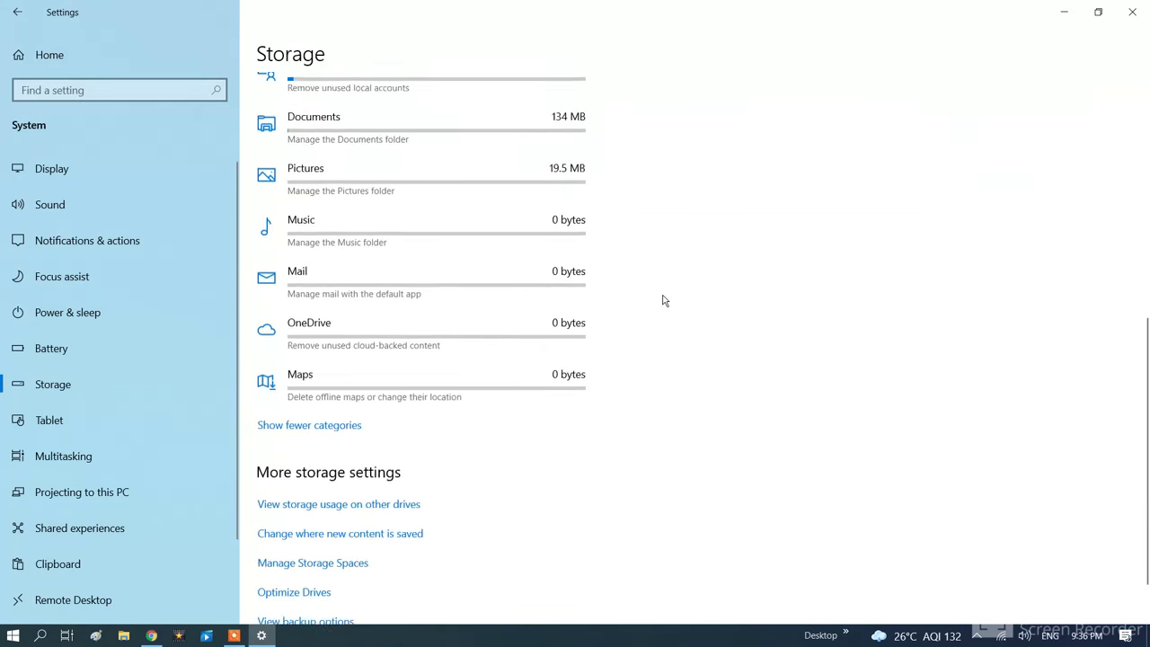
{"action": "scroll", "coordinate": [664, 301], "scroll_direction": "down", "scroll_amount": 1}
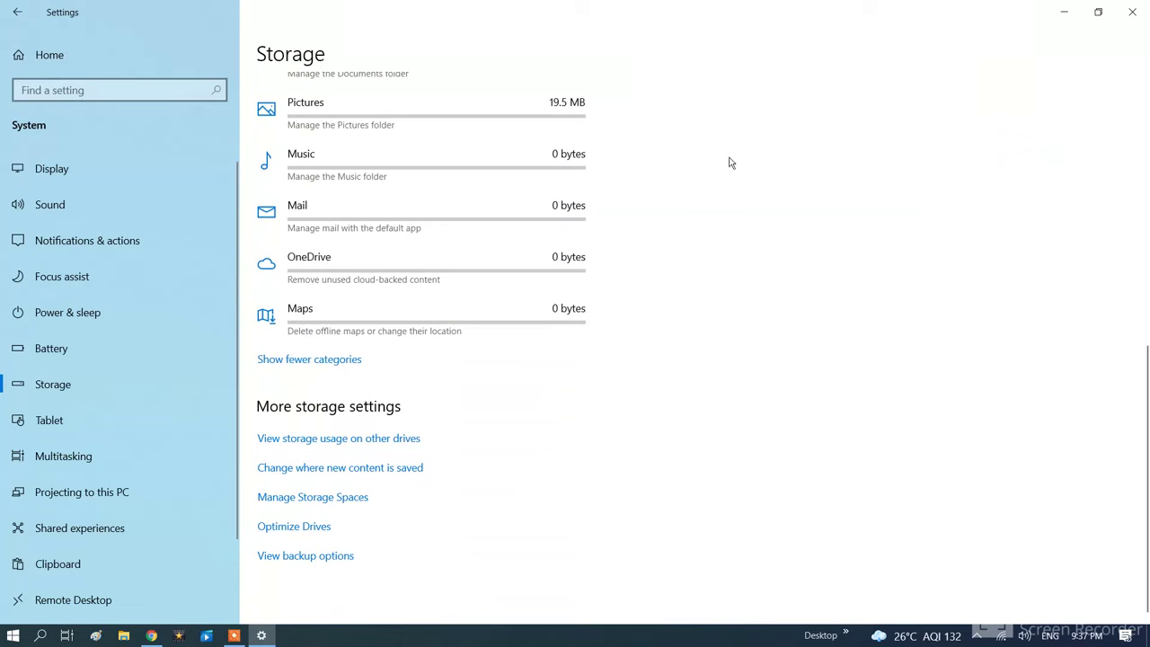
{"action": "scroll", "coordinate": [452, 416], "scroll_direction": "up", "scroll_amount": 6}
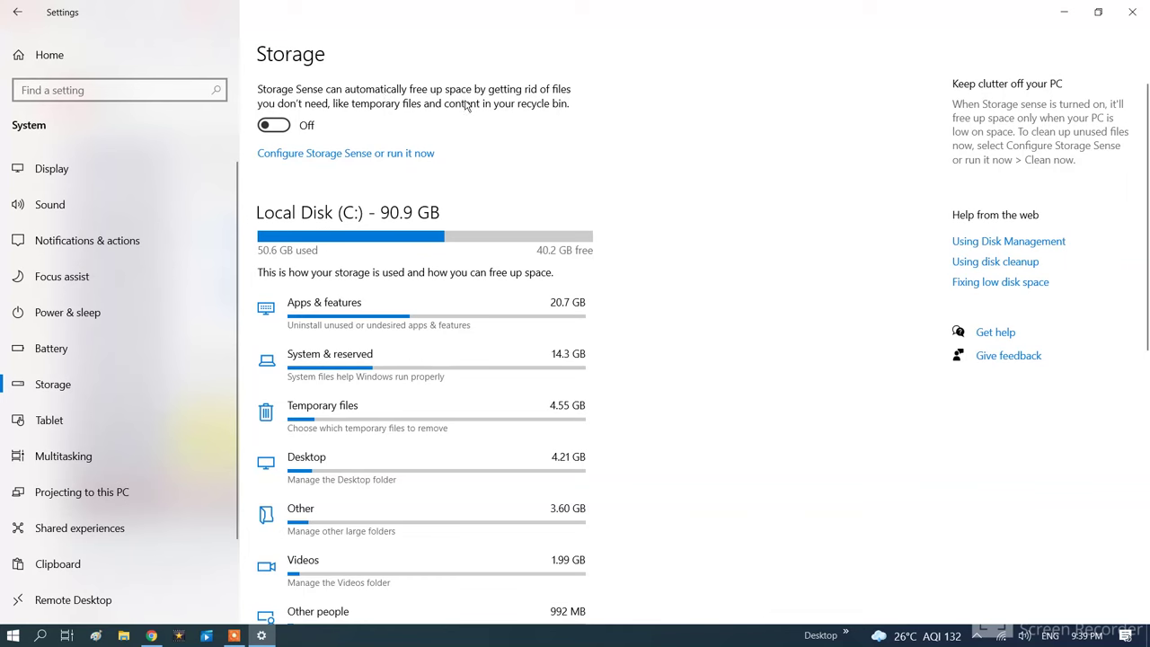
- Turn on Storage Sense and open its configuration page
{"action": "left_click", "coordinate": [277, 127]}
{"action": "scroll", "coordinate": [302, 174], "scroll_direction": "down", "scroll_amount": 1}
{"action": "scroll", "coordinate": [303, 179], "scroll_direction": "up", "scroll_amount": 1}
{"action": "left_click", "coordinate": [397, 155]}
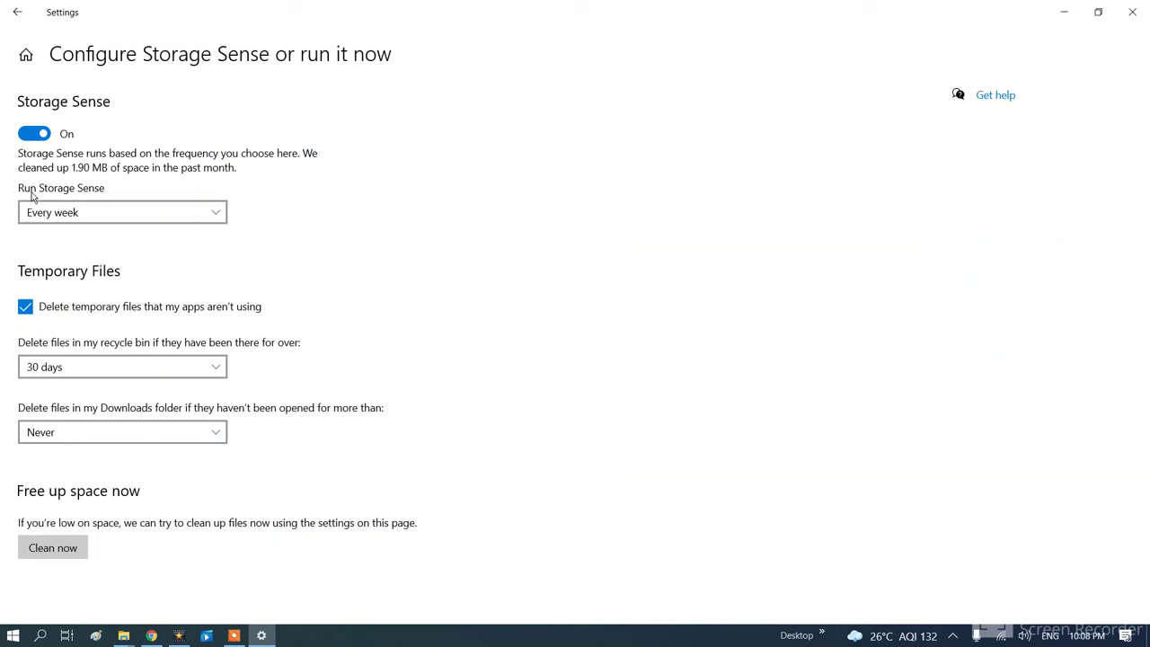
- Clean up files now with Storage Sense set to run every week and recycle bin files deleted after 30 days
{"action": "left_click", "coordinate": [214, 212]}
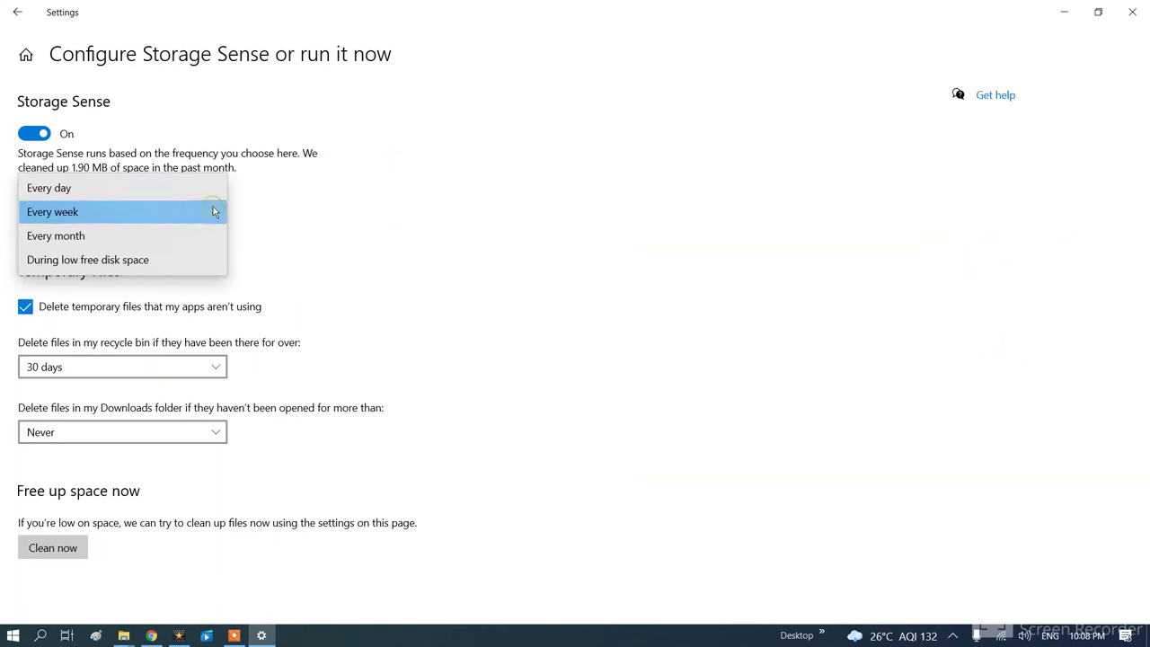
{"action": "left_click", "coordinate": [74, 212]}
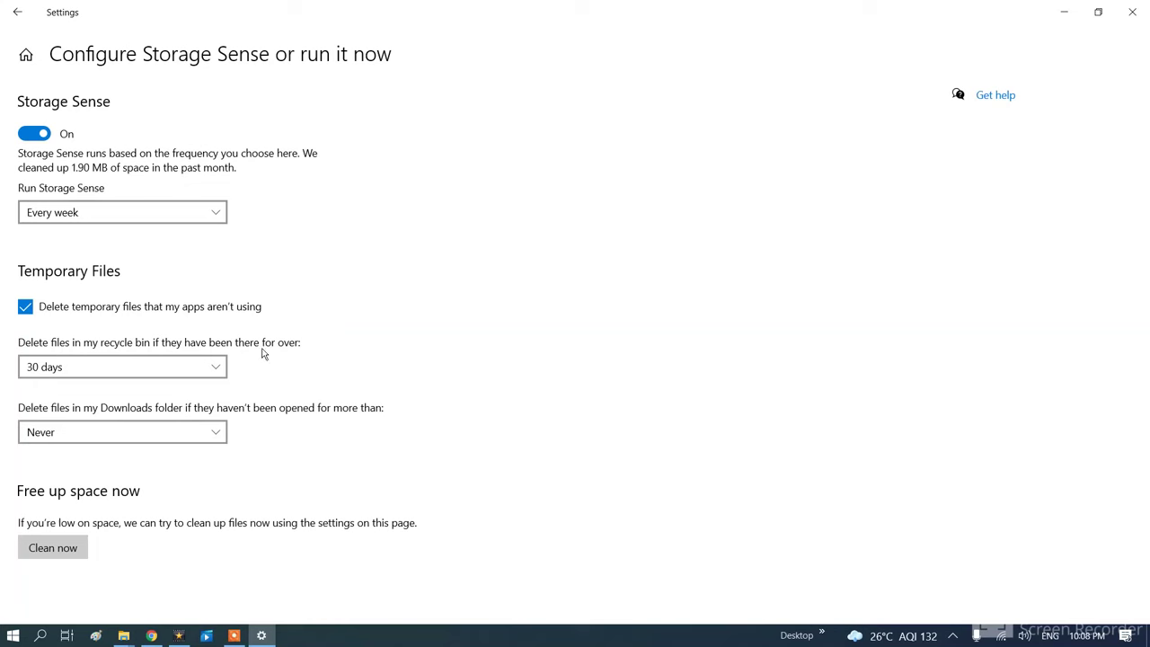
{"action": "left_click", "coordinate": [216, 366]}
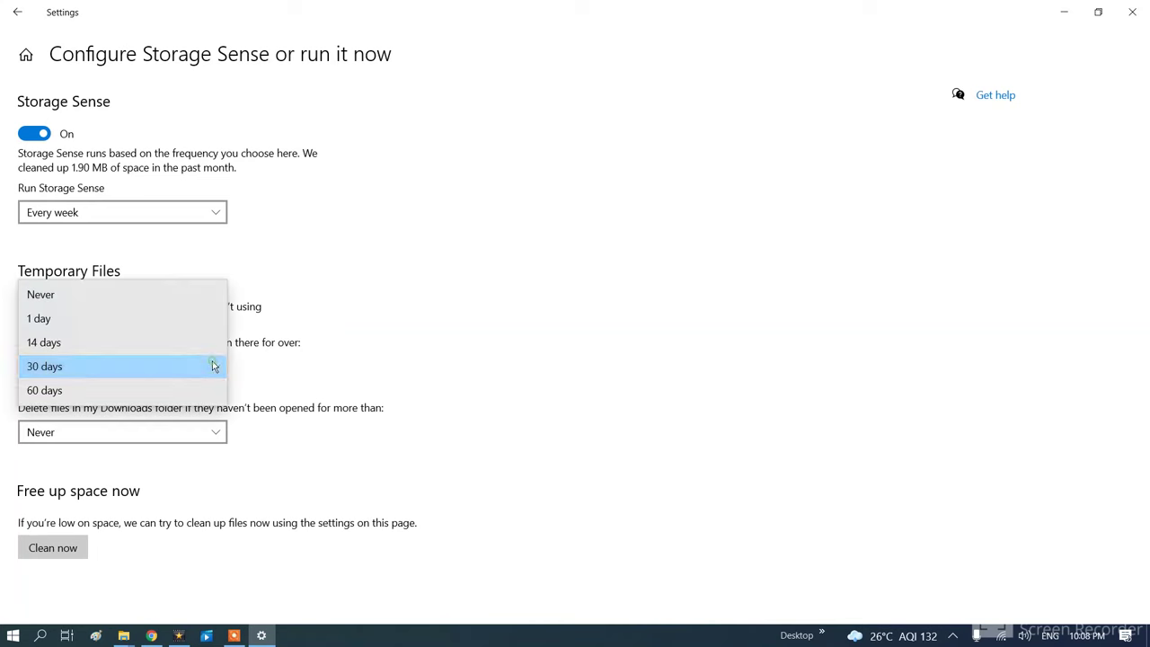
{"action": "left_click", "coordinate": [68, 367]}
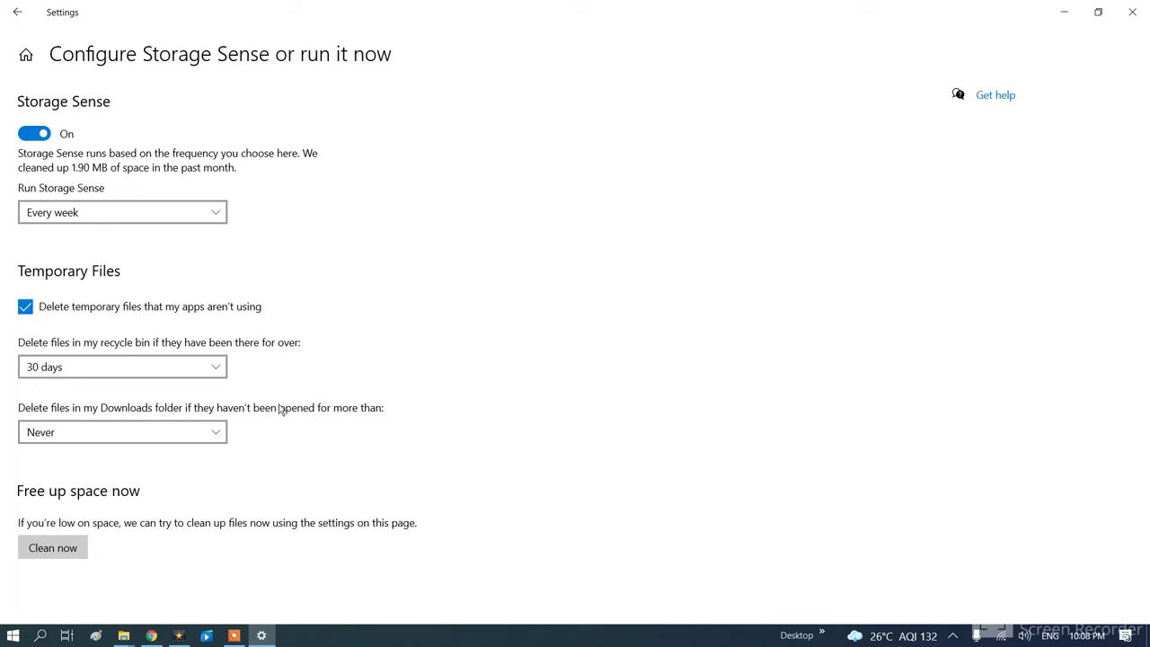
{"action": "left_click", "coordinate": [55, 553]}
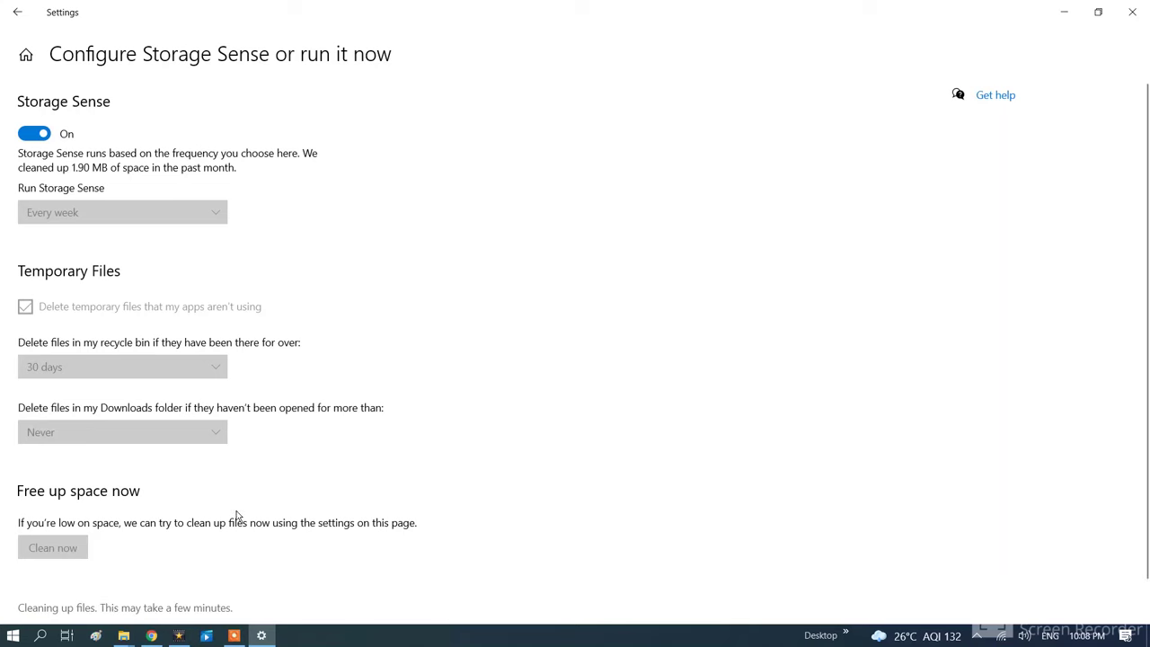
{"action": "scroll", "coordinate": [236, 516], "scroll_direction": "down", "scroll_amount": 1}
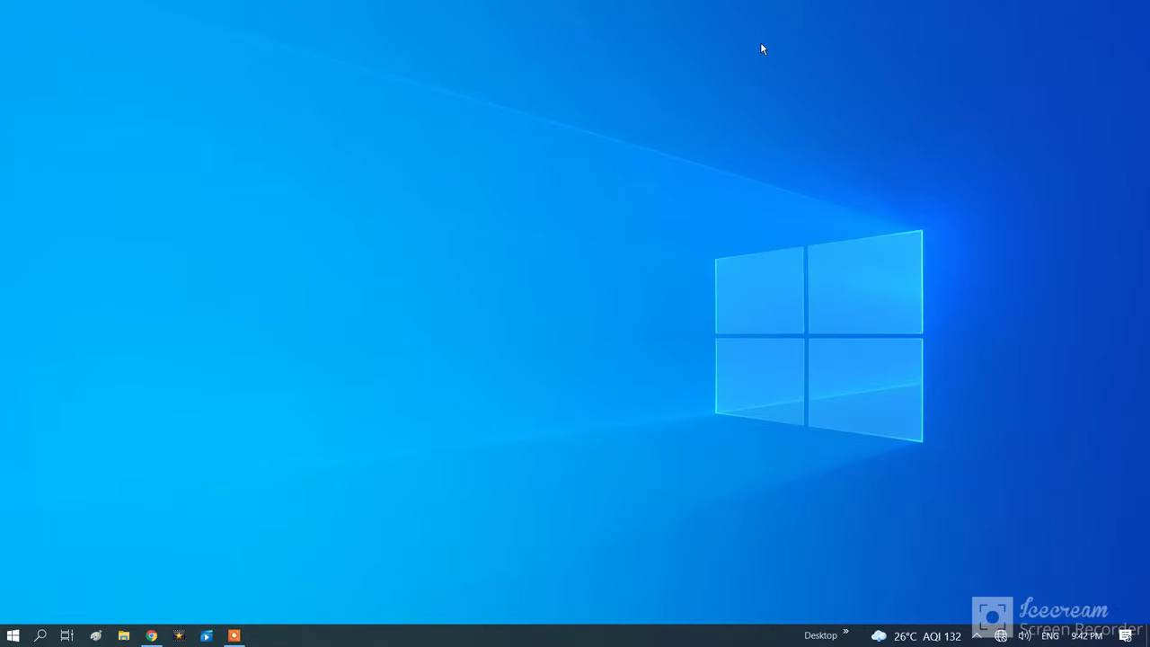
- Search Windows for "internet op" and open the general settings of Internet Options
{"action": "left_click", "coordinate": [39, 635]}
{"action": "type", "text": "internet"}
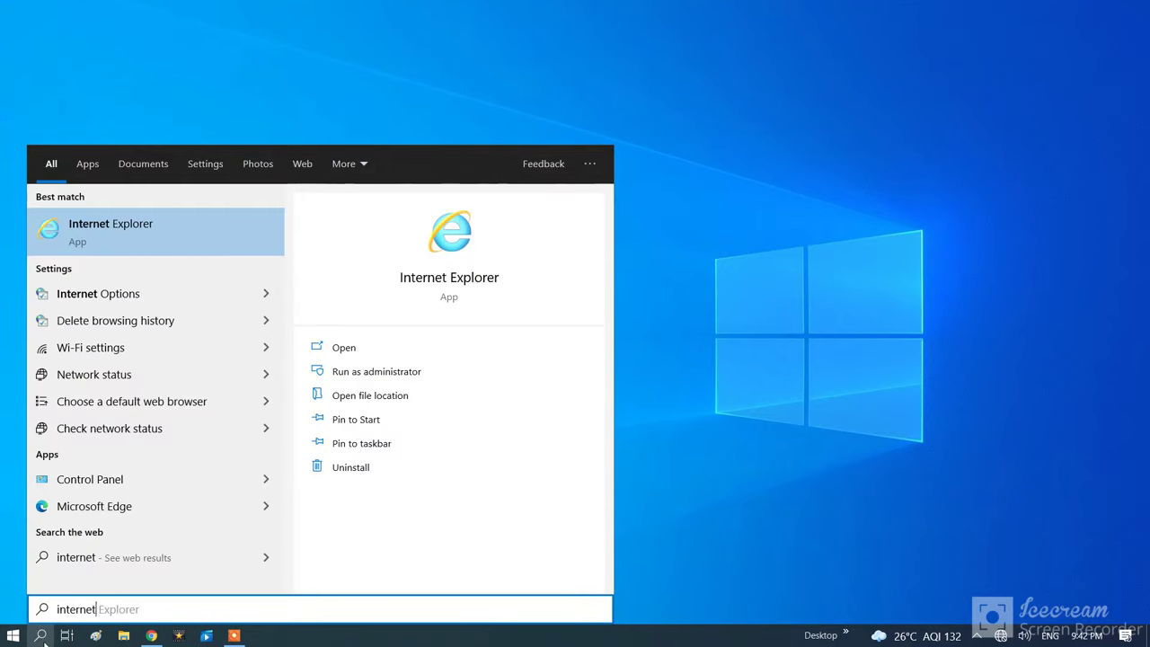
{"action": "type", "text": " op"}
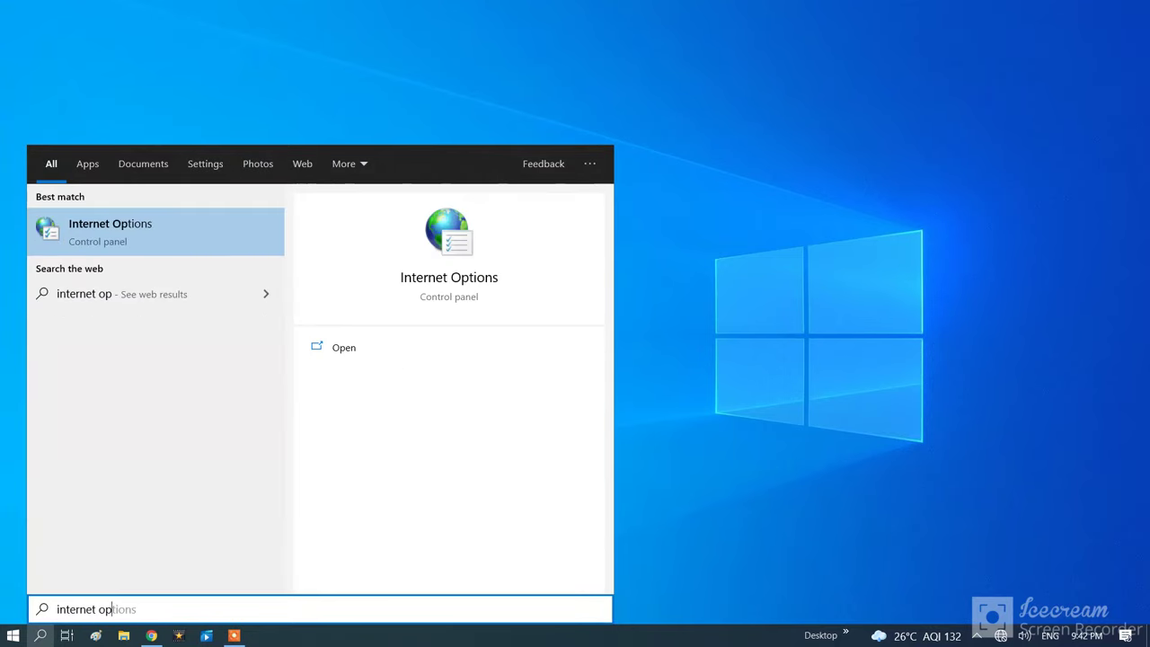
{"action": "left_click", "coordinate": [113, 232]}
{"action": "left_click_drag", "start_coordinate": [264, 118], "coordinate": [448, 132]}
{"action": "left_click", "coordinate": [306, 149]}
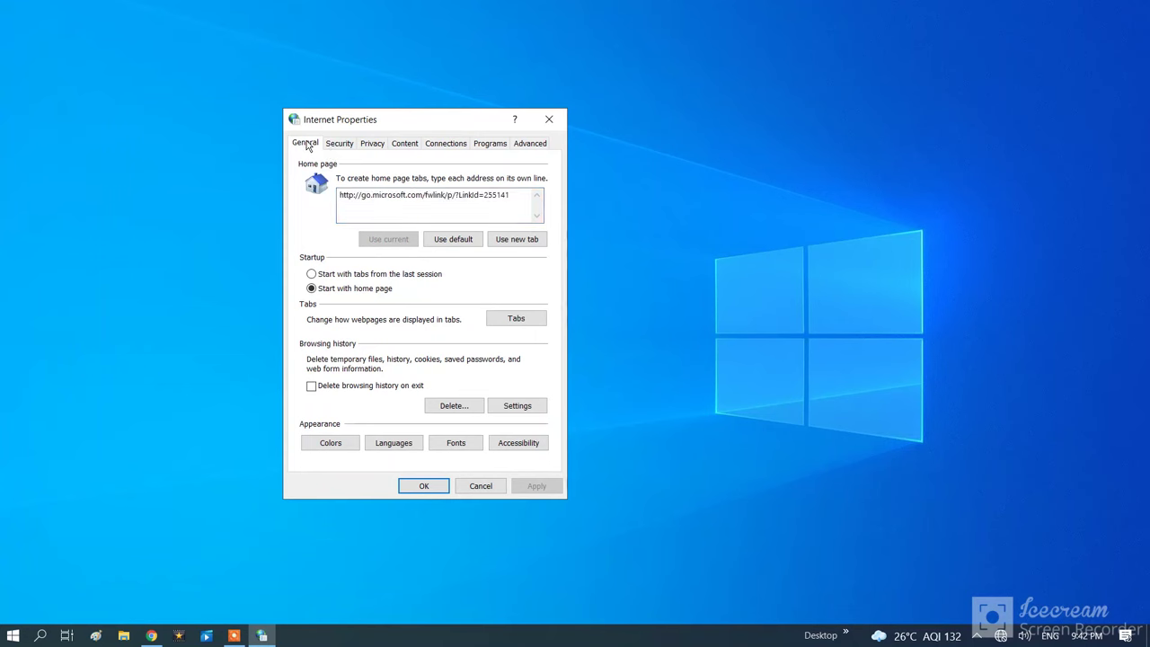
- Delete the browsing history, also including download history, form data, passwords and tracking protection data, and apply the Internet Properties
{"action": "left_click", "coordinate": [453, 406]}
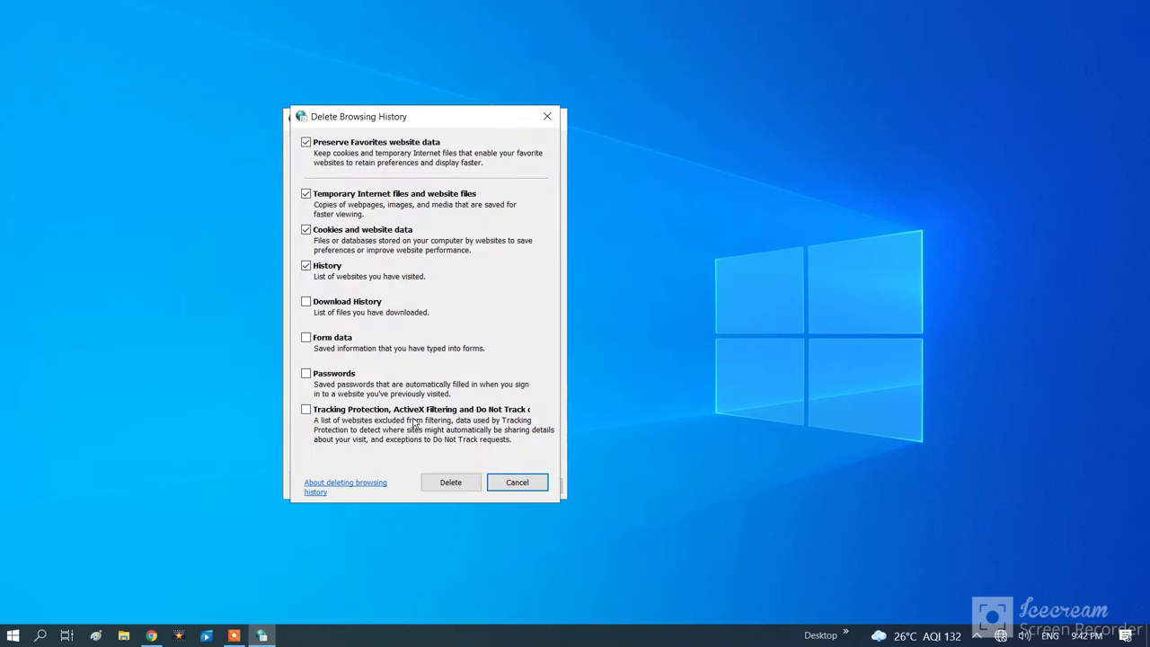
{"action": "left_click", "coordinate": [306, 301]}
{"action": "left_click", "coordinate": [305, 337]}
{"action": "left_click", "coordinate": [305, 372]}
{"action": "left_click", "coordinate": [305, 409]}
{"action": "left_click", "coordinate": [450, 484]}
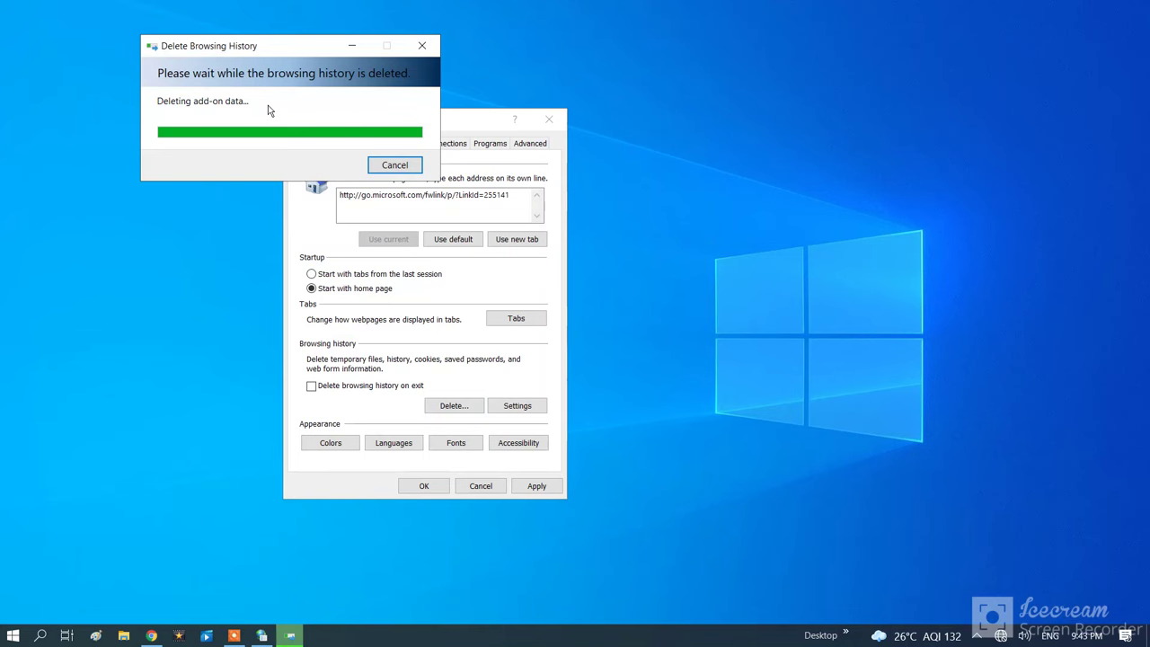
{"action": "left_click", "coordinate": [539, 486]}
{"action": "left_click", "coordinate": [424, 486]}
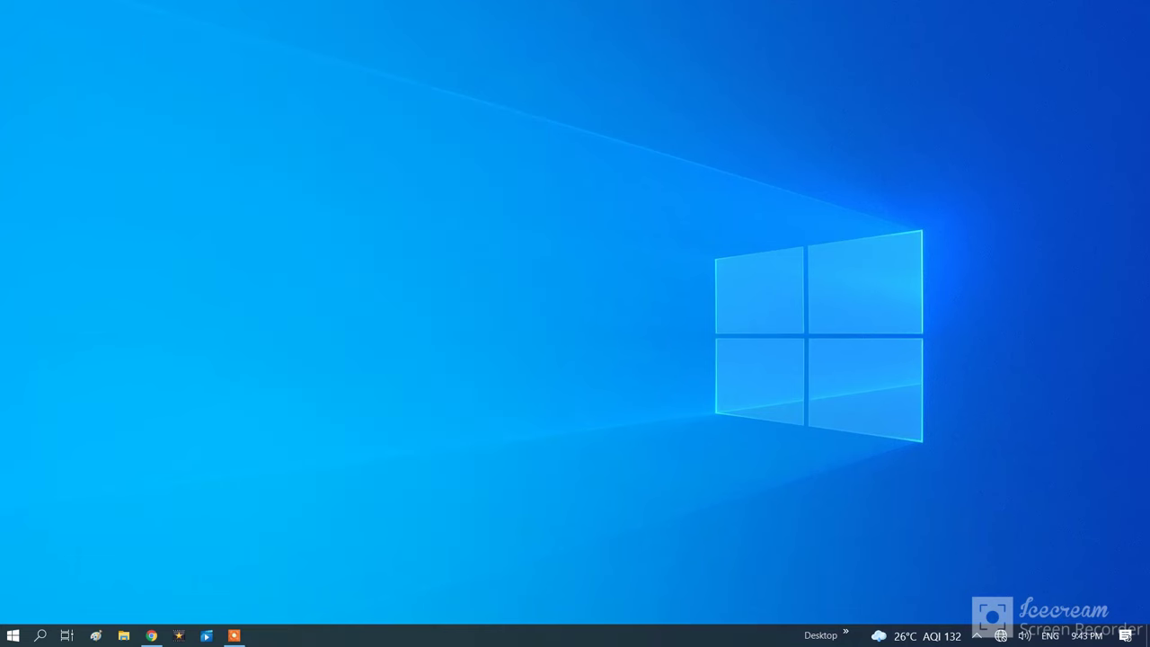
{"action": "right_click", "coordinate": [523, 183]}
{"action": "left_click", "coordinate": [563, 223]}
- Open the Windows Prefetch folder by running prefetch from the Run dialog
{"action": "key", "text": "super+r"}
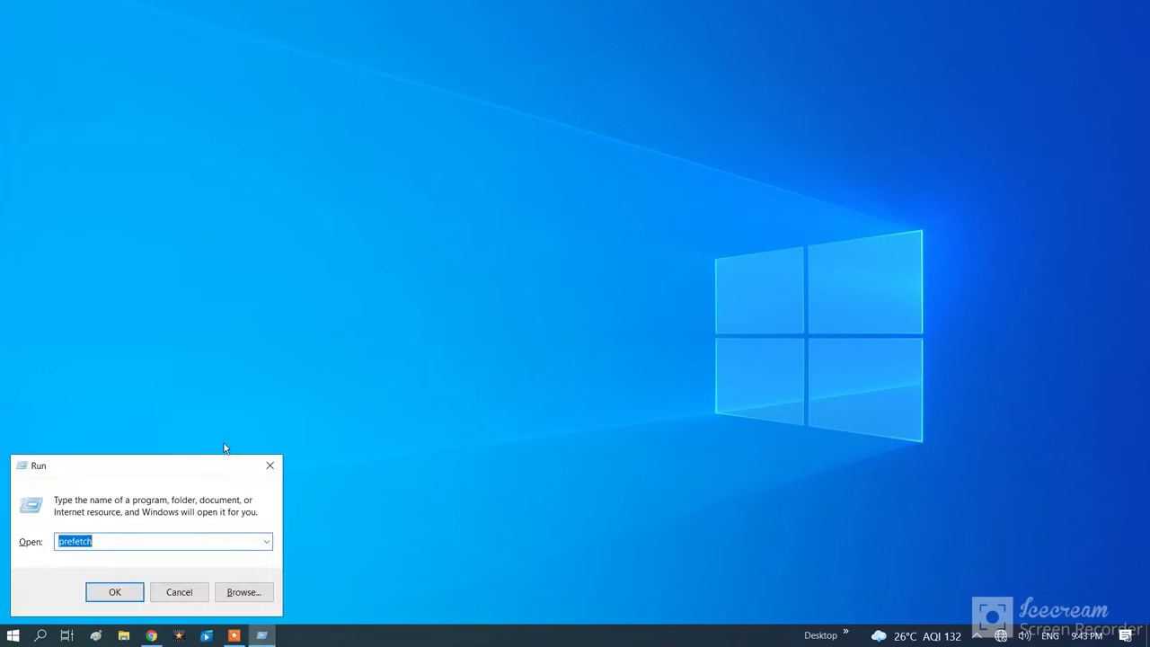
{"action": "left_click_drag", "start_coordinate": [201, 463], "coordinate": [562, 302]}
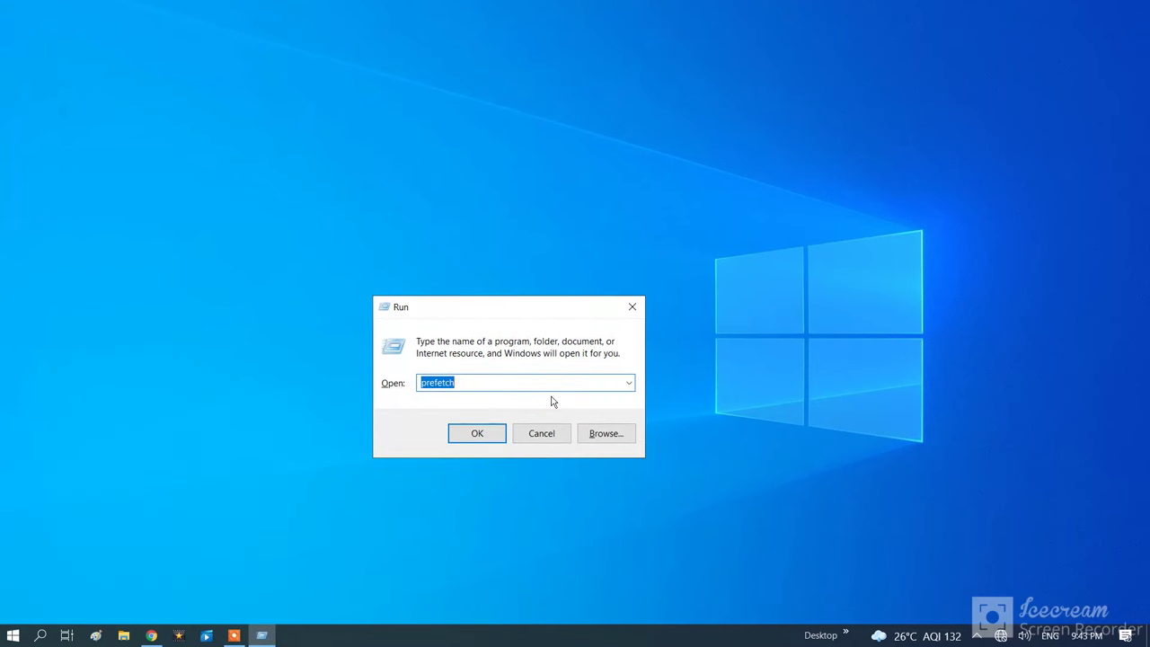
{"action": "left_click", "coordinate": [469, 385]}
{"action": "left_click", "coordinate": [476, 435]}
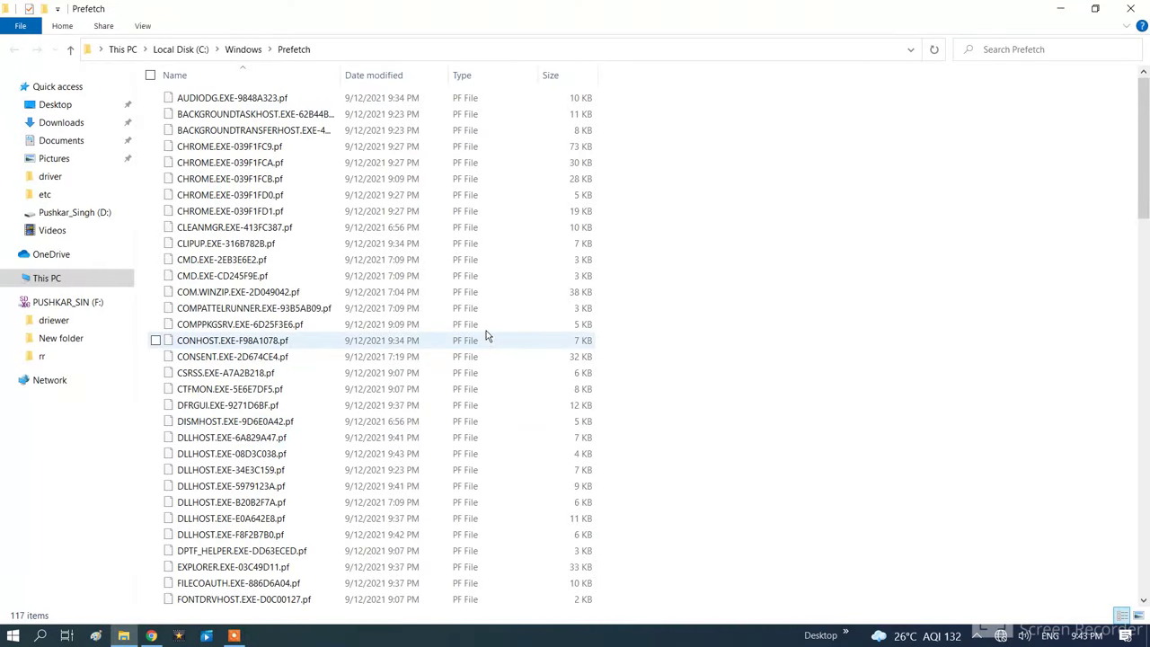
- Permanently delete all files in the Prefetch folder, skipping the file in use, and close the folder
{"action": "left_click", "coordinate": [469, 147]}
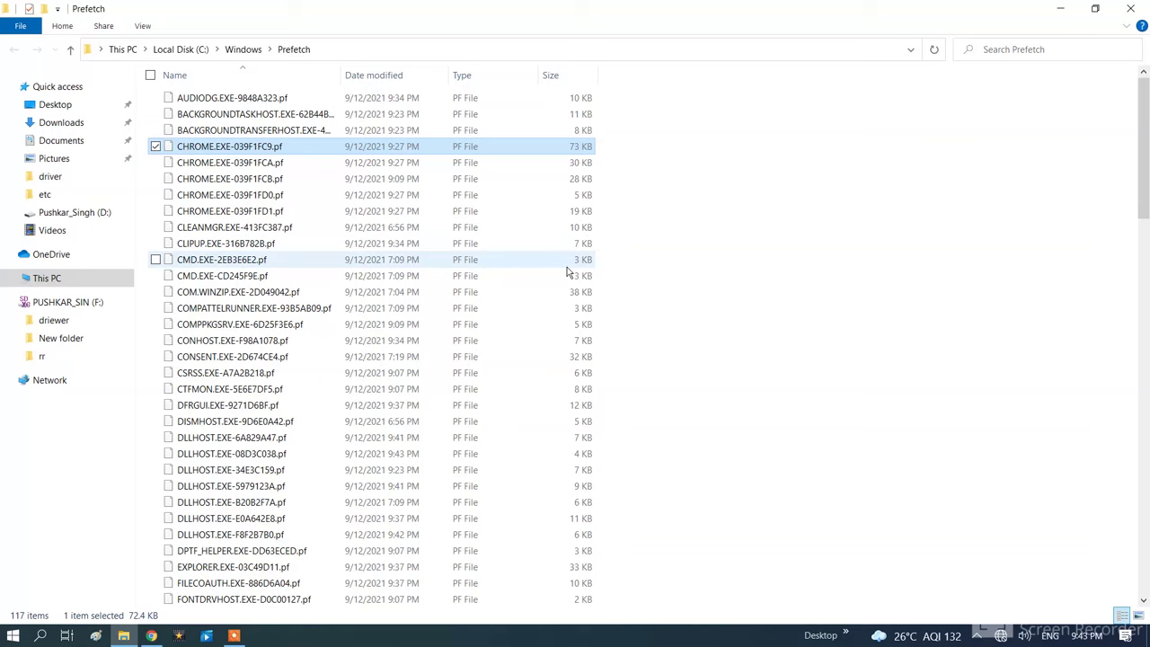
{"action": "key", "text": "ctrl+a"}
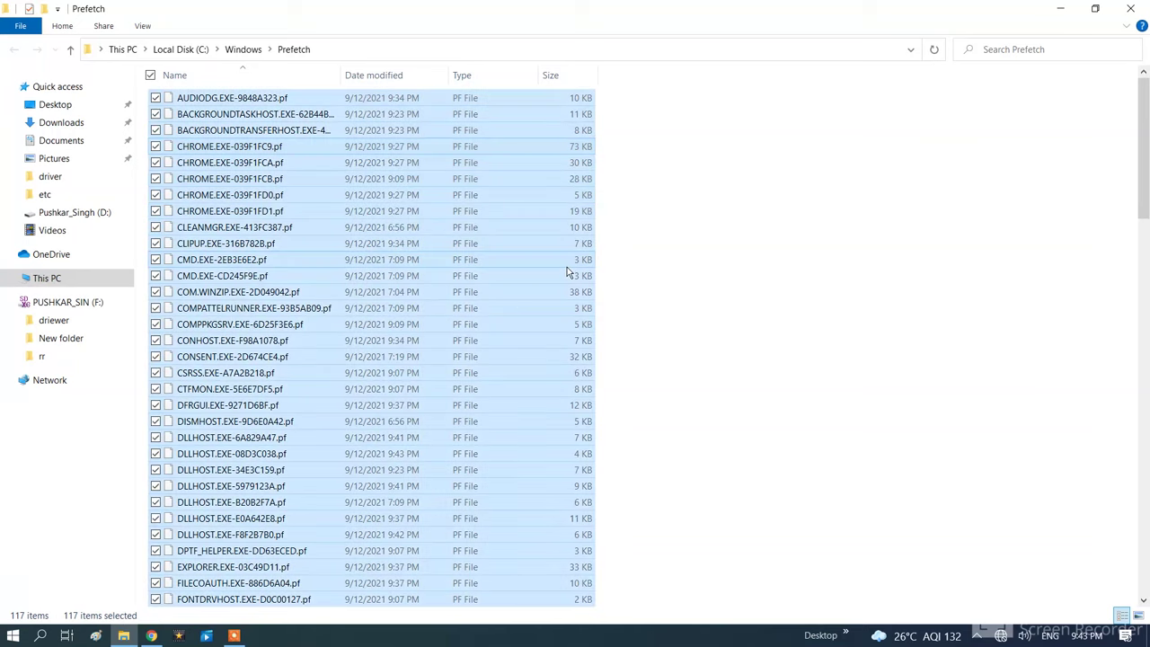
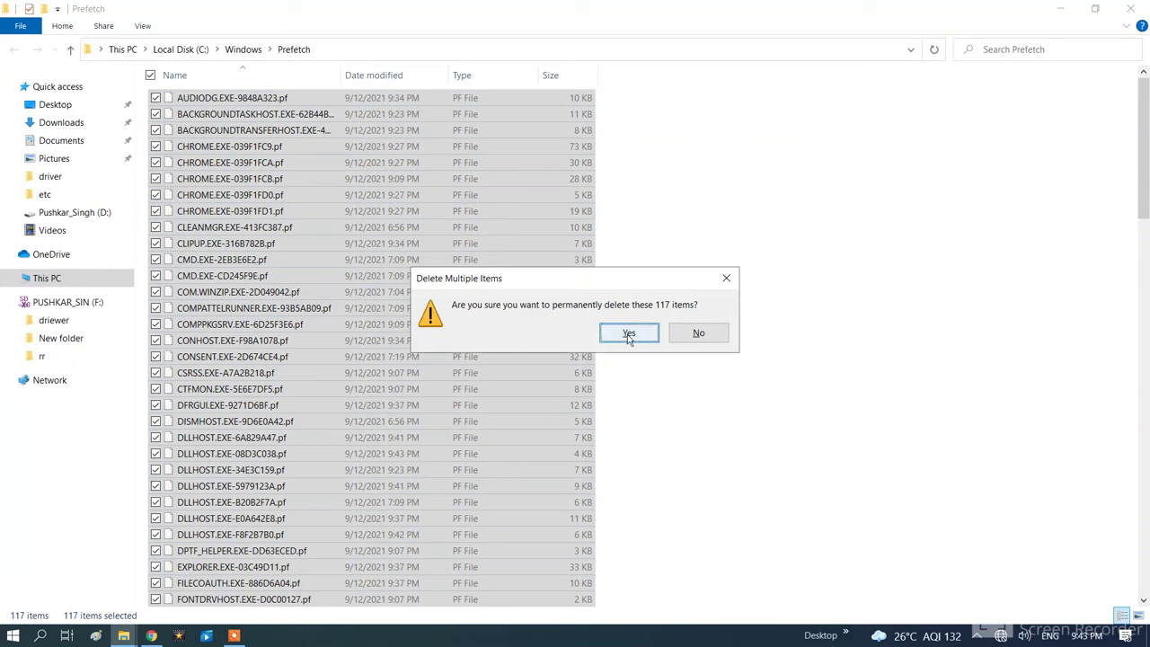
{"action": "left_click", "coordinate": [629, 334]}
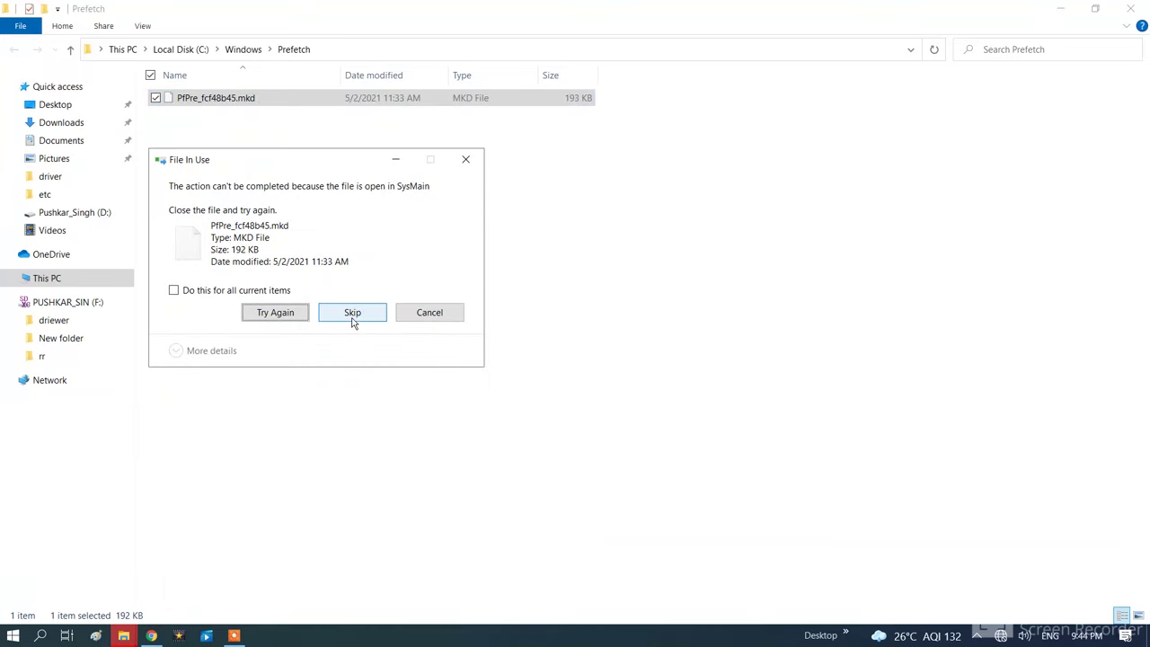
{"action": "left_click", "coordinate": [353, 315]}
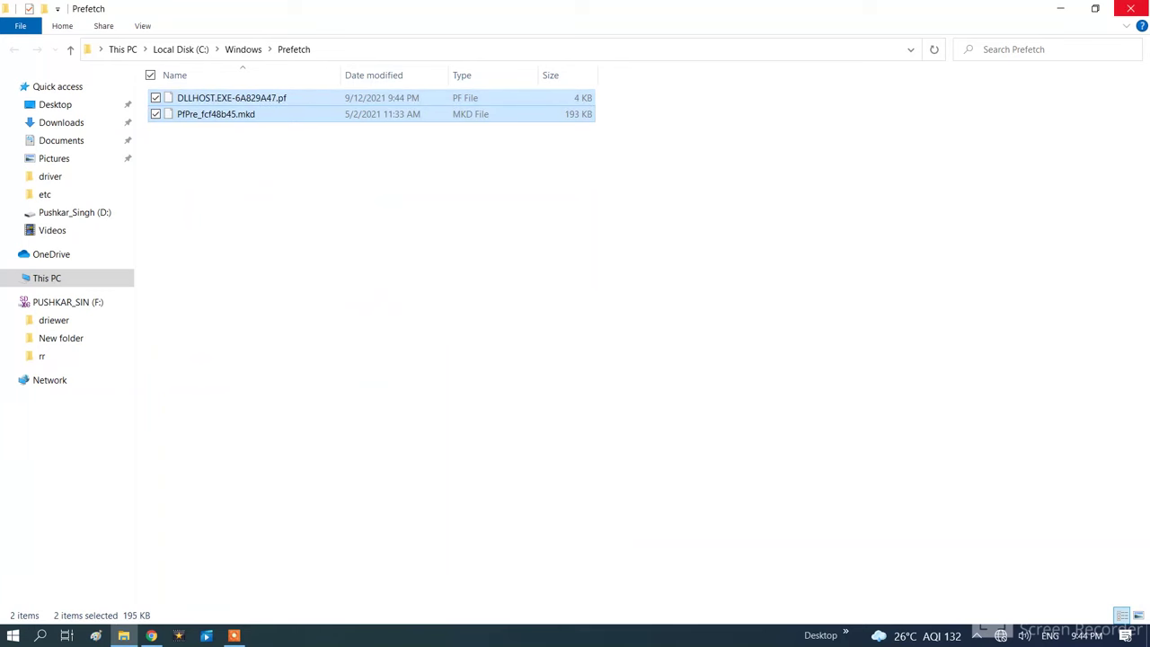
{"action": "left_click", "coordinate": [1130, 8]}
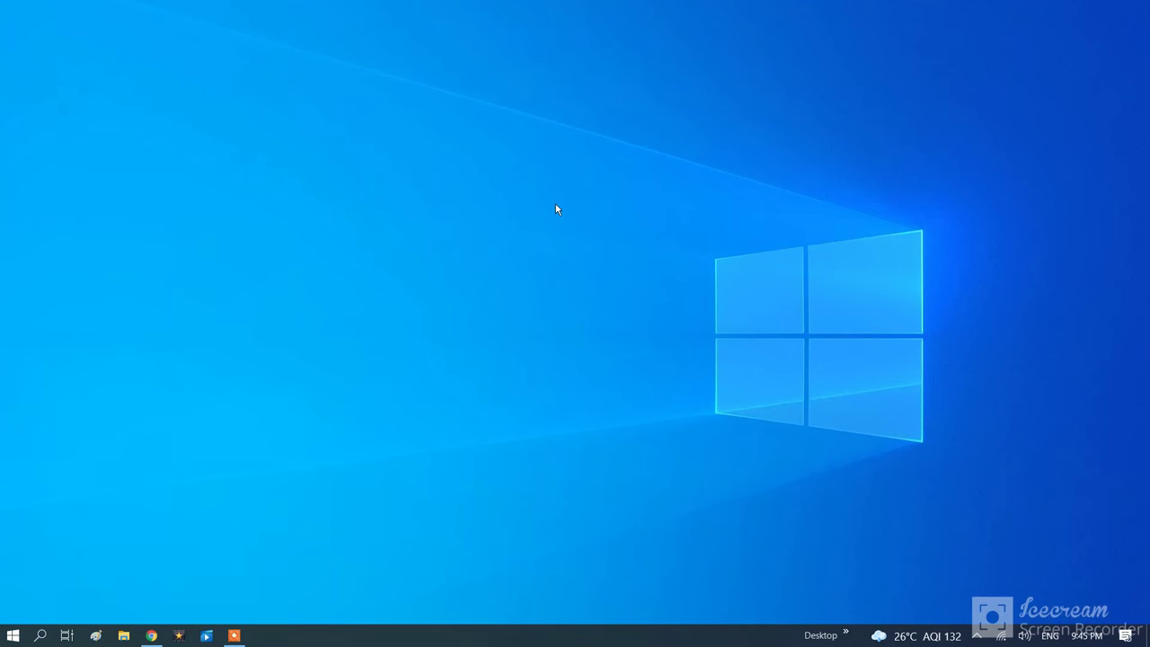
- Search Windows for "run" and open the Windows Temp folder by running temp from the Run dialog
{"action": "left_click", "coordinate": [40, 636]}
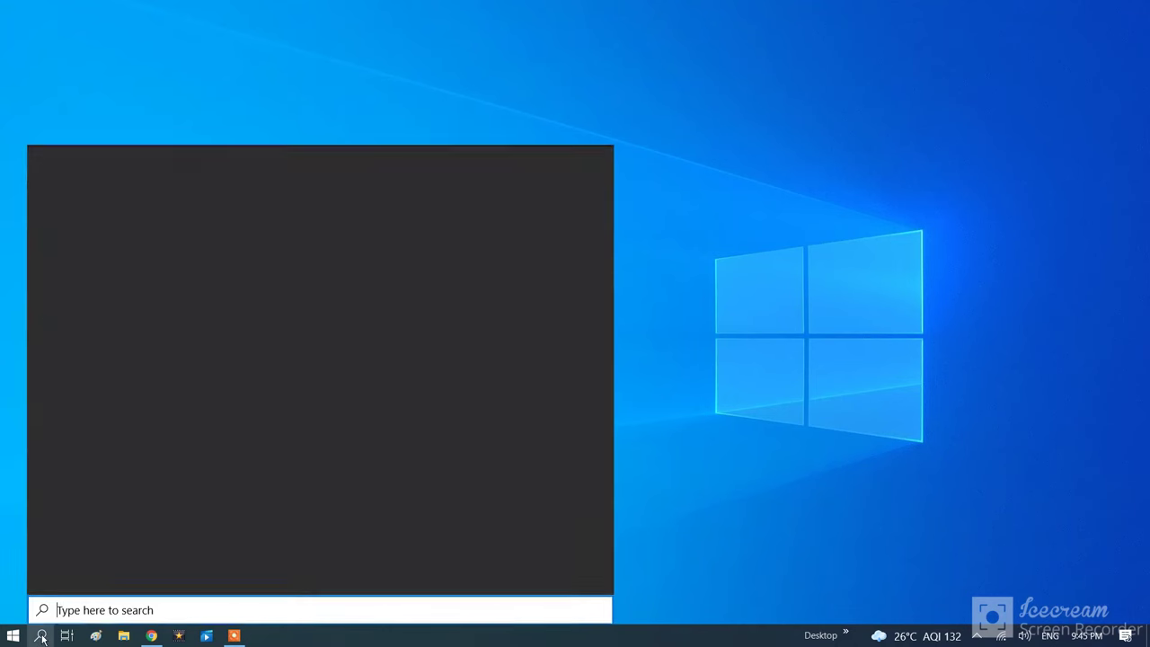
{"action": "type", "text": "run"}
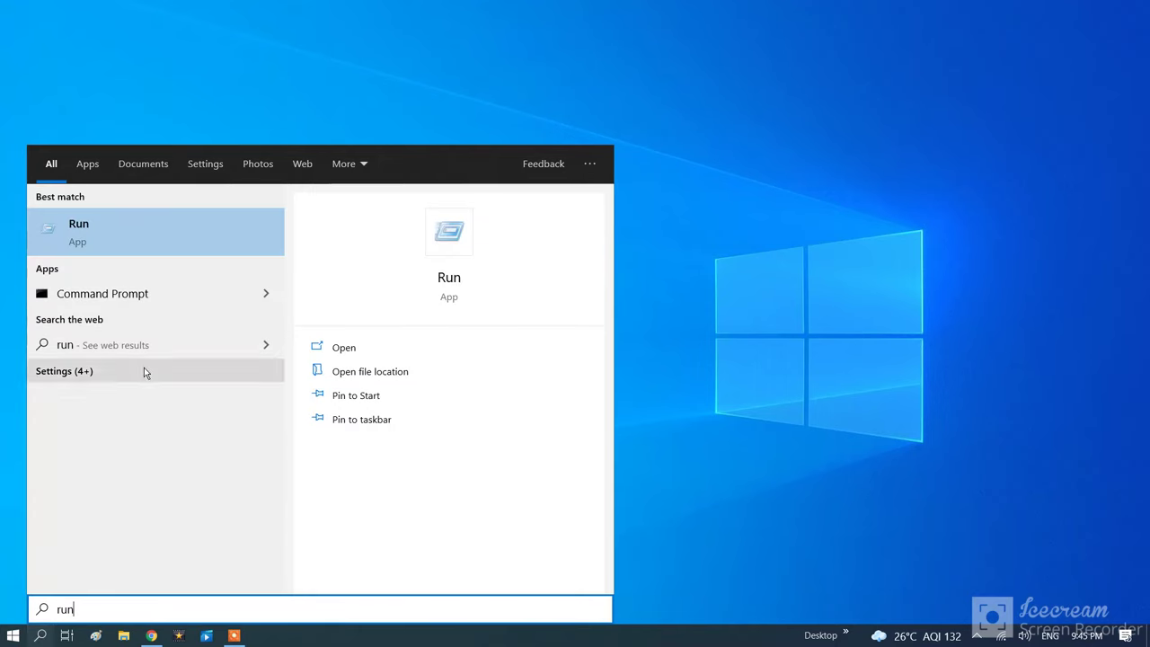
{"action": "left_click", "coordinate": [138, 216]}
{"action": "left_click_drag", "start_coordinate": [176, 463], "coordinate": [577, 311]}
{"action": "type", "text": "temp"}
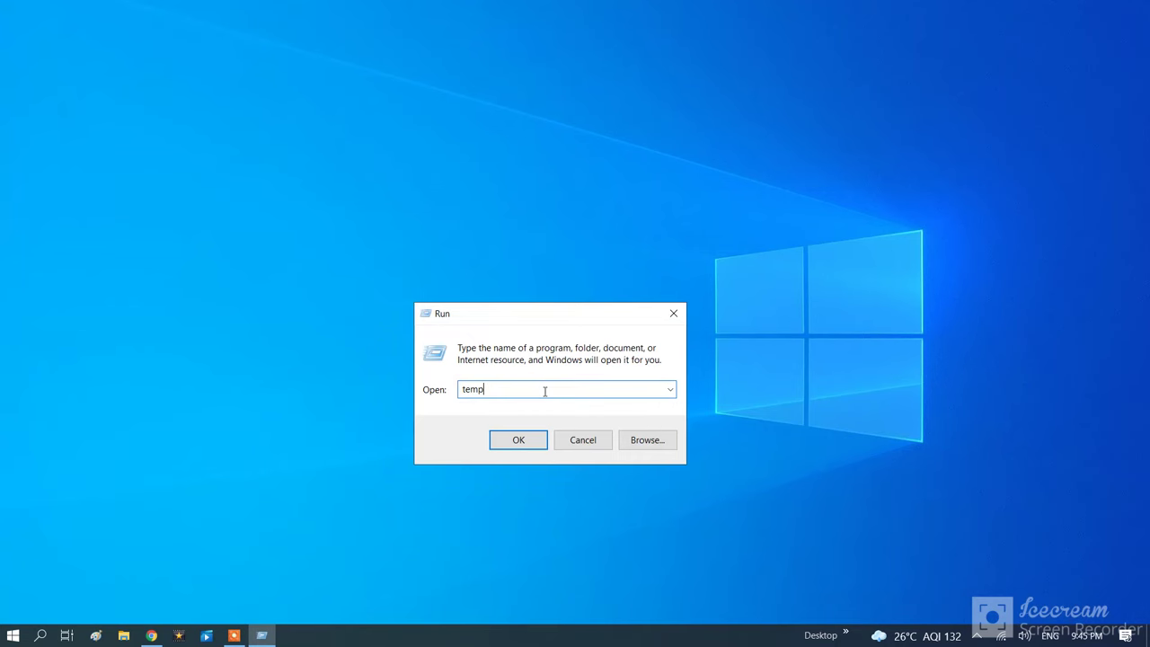
{"action": "left_click", "coordinate": [519, 440]}
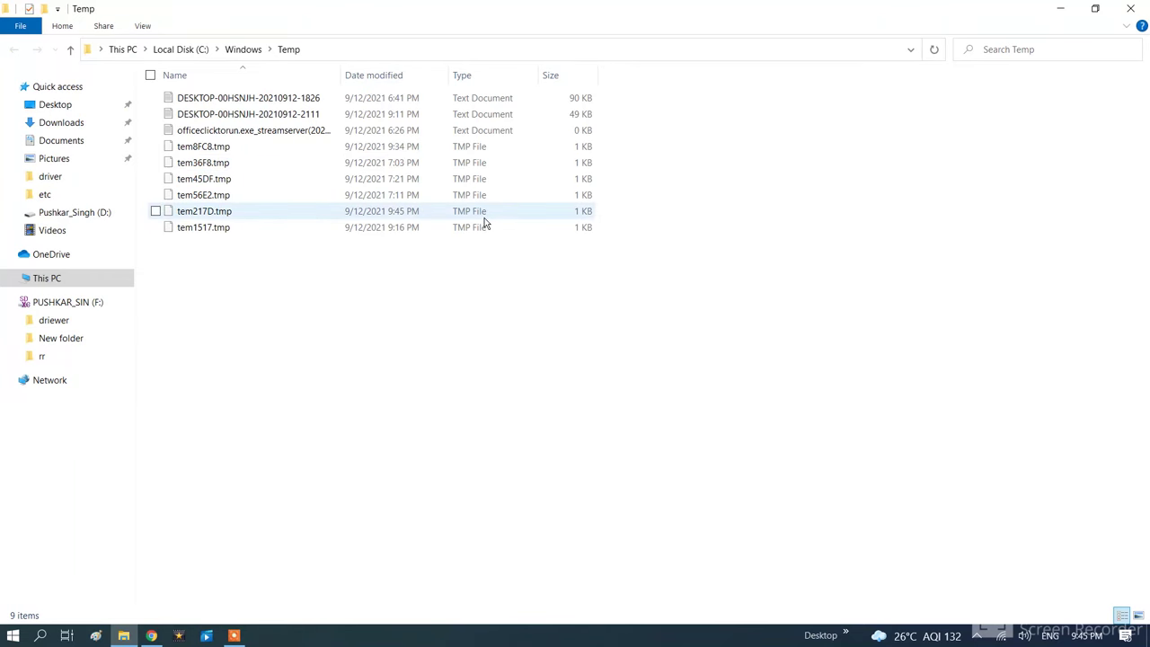
- Permanently delete all files in the Windows Temp folder, leaving out the files in use, and close the folder
{"action": "key", "text": "ctrl+a"}
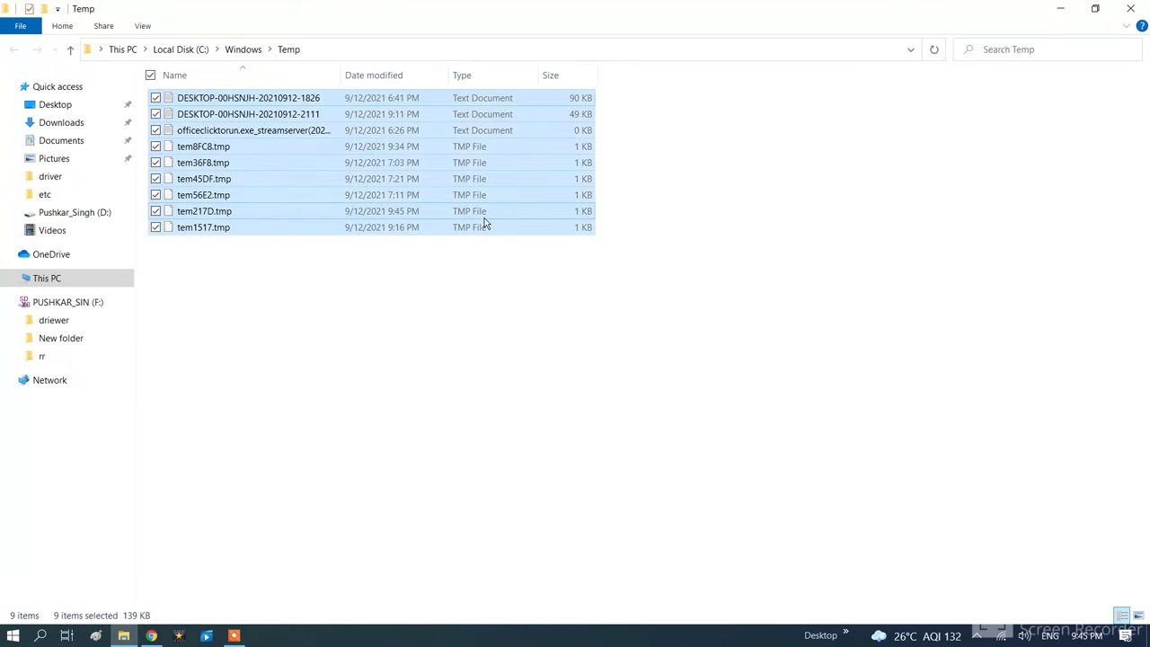
{"action": "key", "text": "shift+Delete"}
{"action": "left_click", "coordinate": [629, 332]}
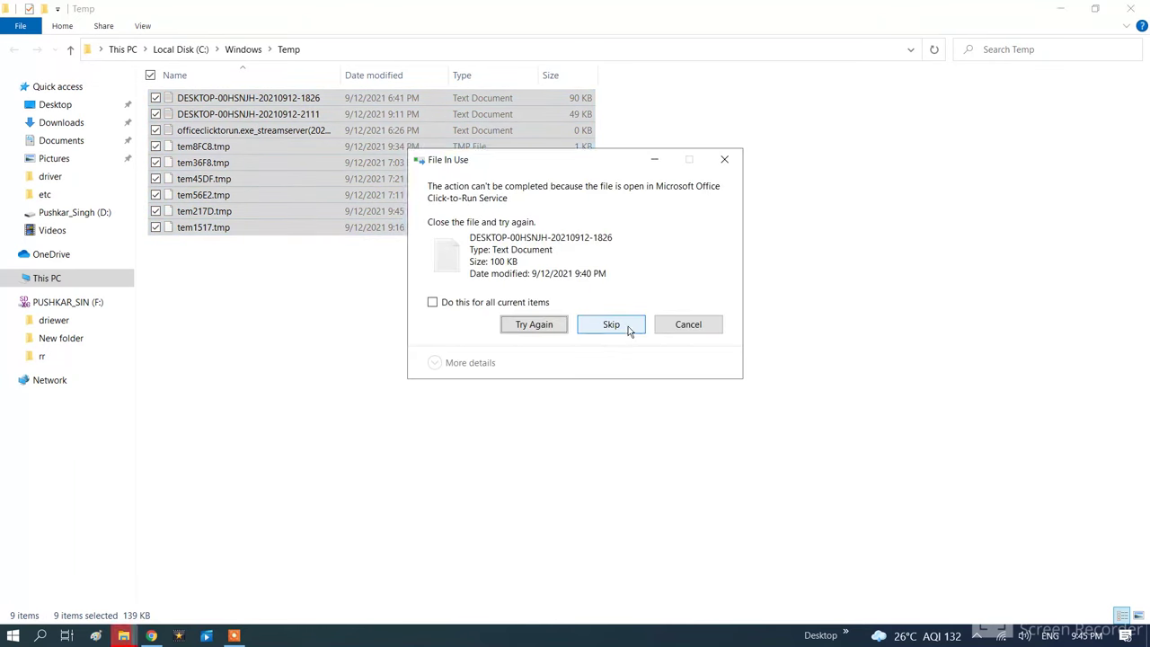
{"action": "key", "text": "Return"}
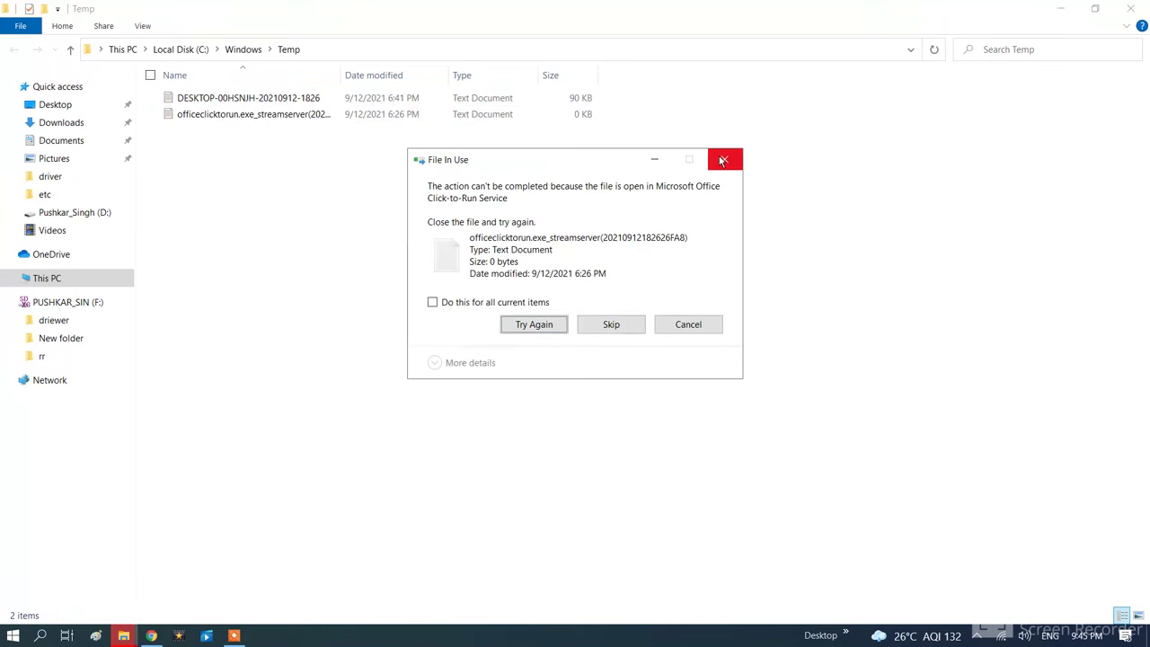
{"action": "left_click", "coordinate": [725, 167]}
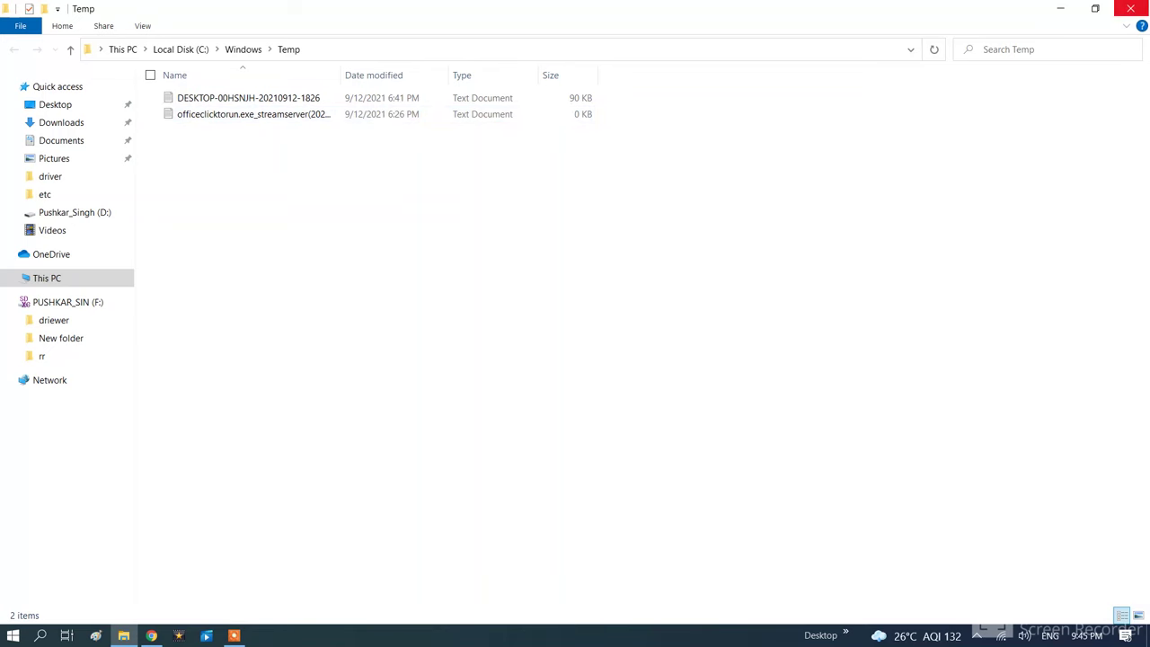
{"action": "left_click", "coordinate": [1130, 8]}
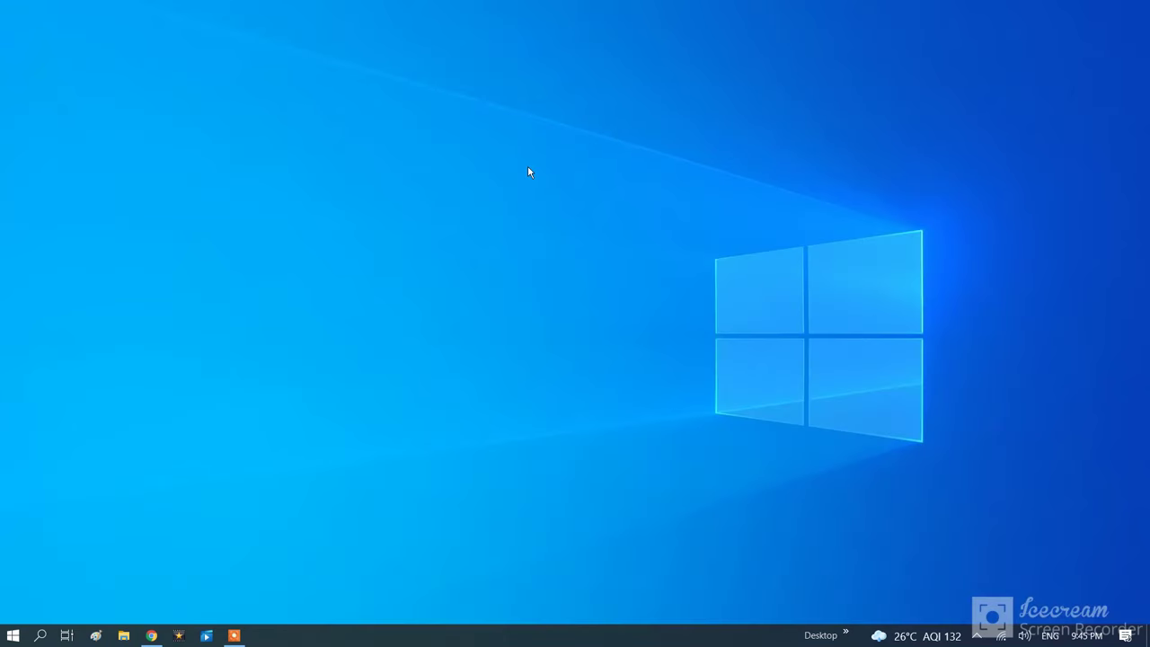
- Open the user's AppData Local Temp folder by running %temp% from the Run dialog
{"action": "key", "text": "super+r"}
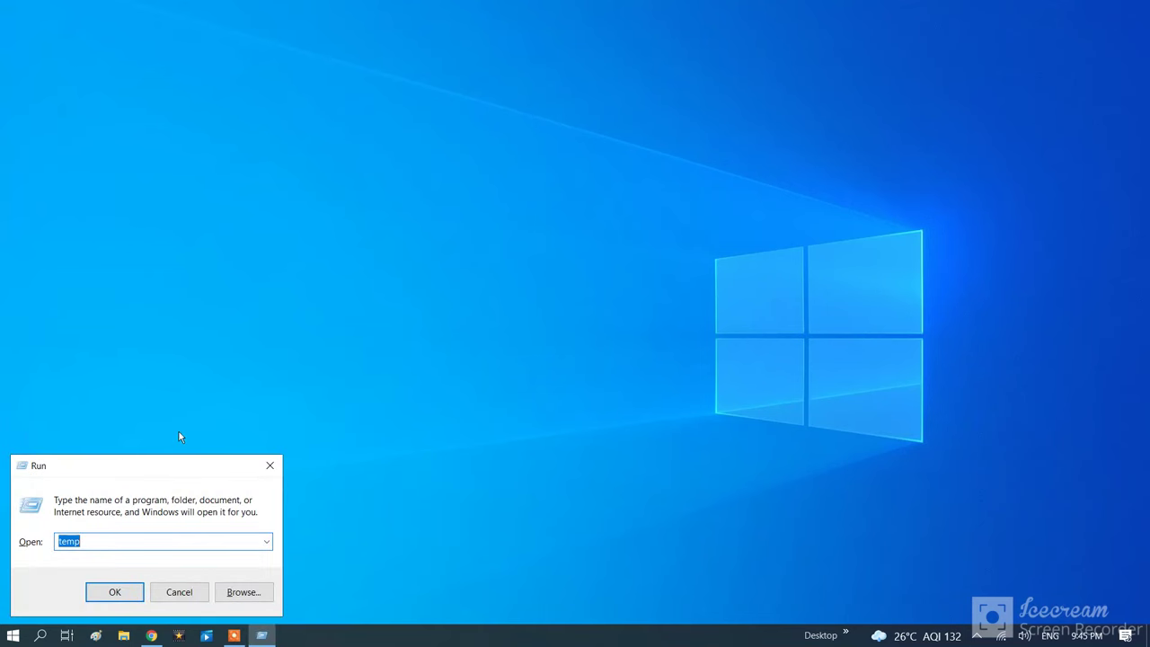
{"action": "left_click_drag", "start_coordinate": [182, 467], "coordinate": [570, 233]}
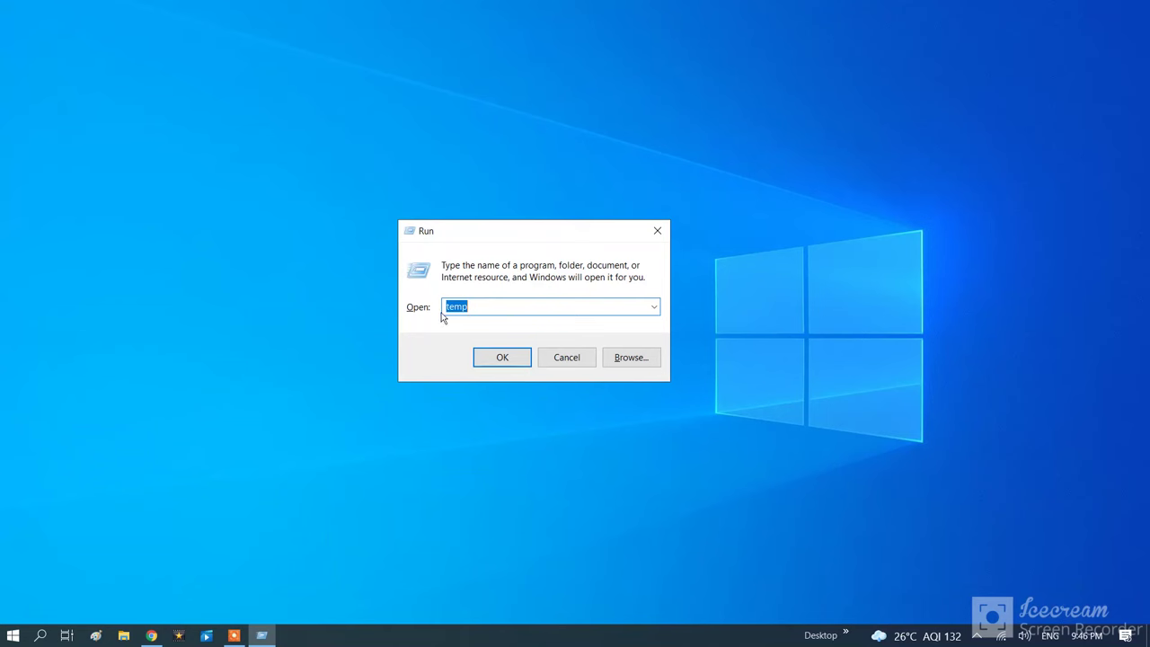
{"action": "left_click", "coordinate": [447, 308]}
{"action": "type", "text": "%"}
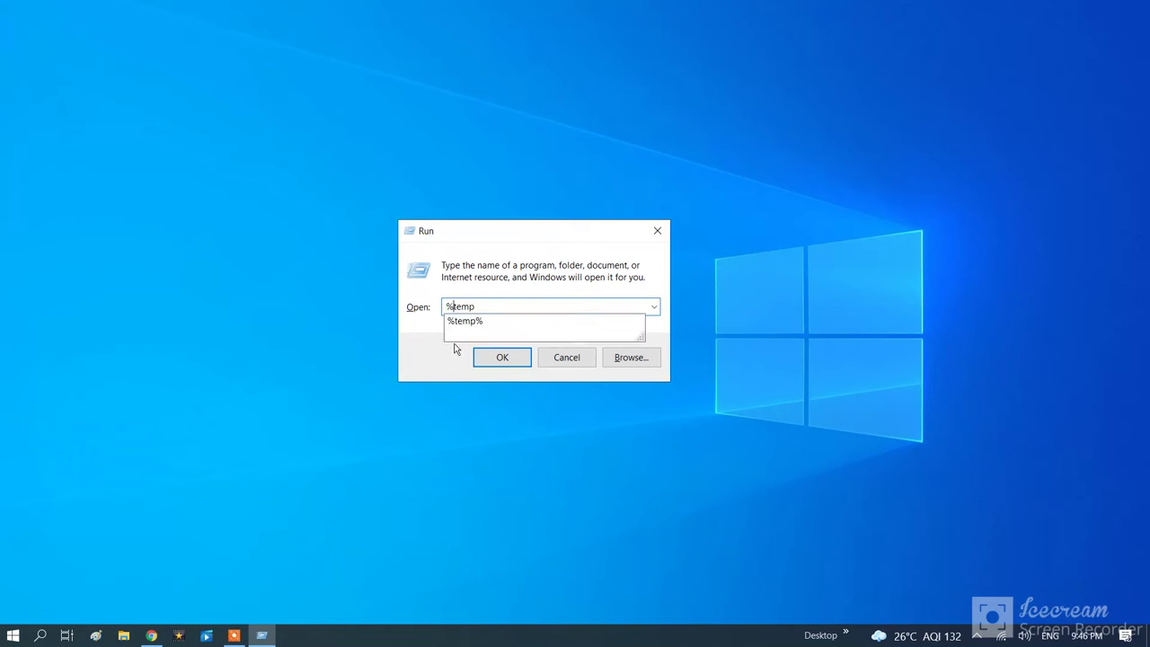
{"action": "left_click", "coordinate": [501, 306]}
{"action": "type", "text": "%"}
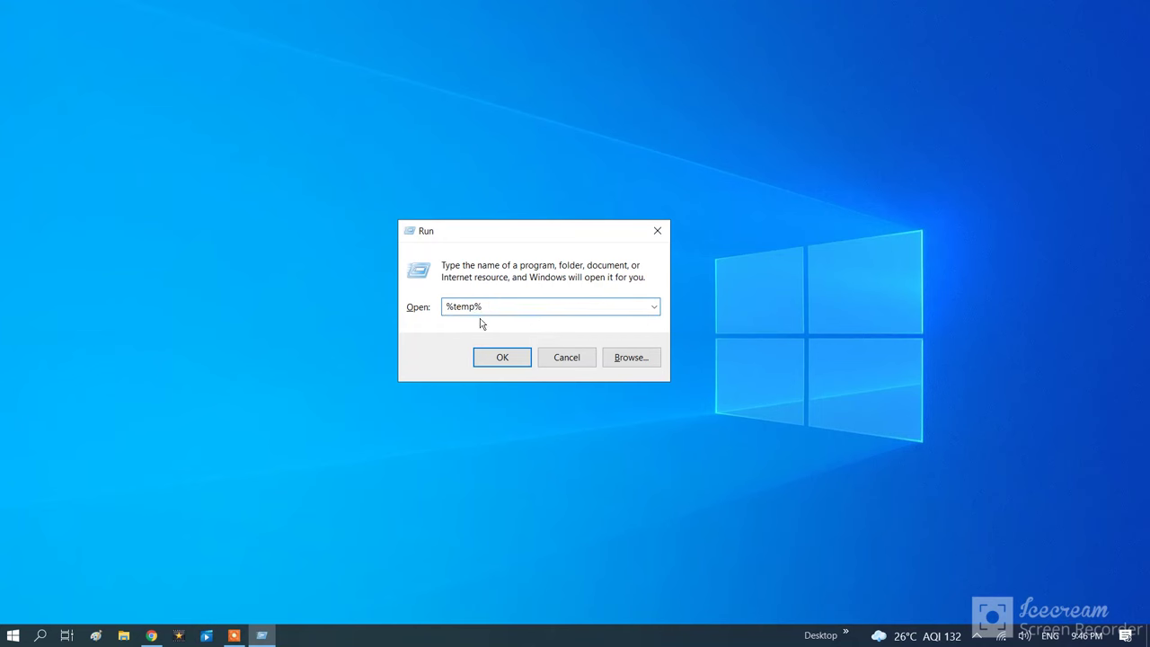
{"action": "left_click", "coordinate": [502, 357]}
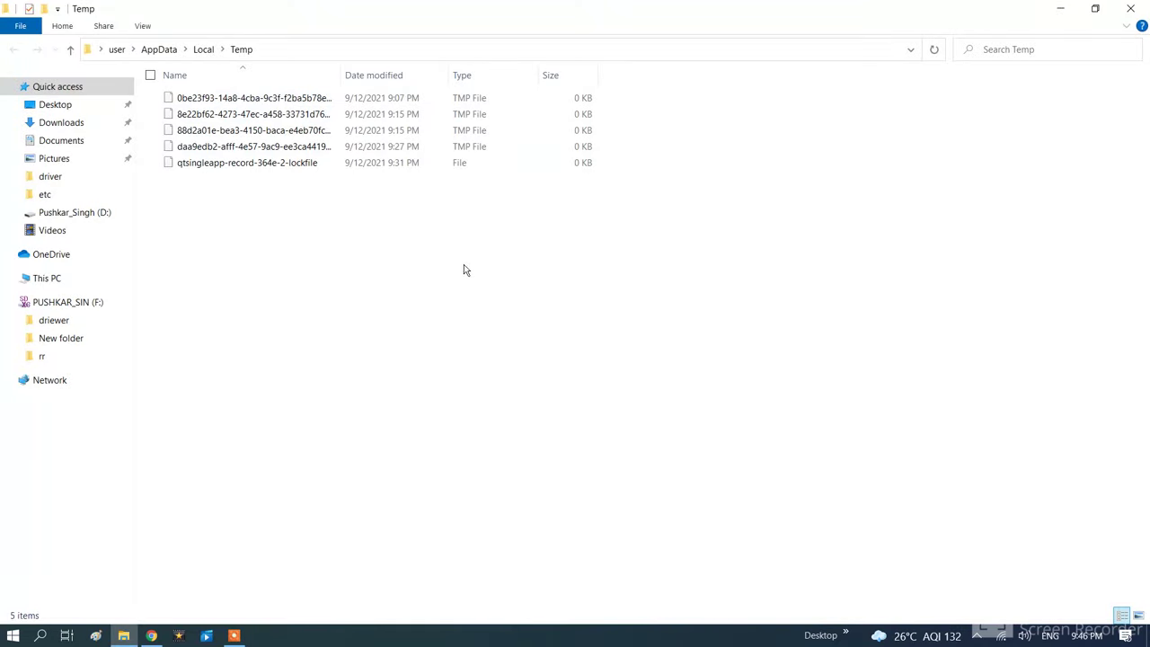
- Try to permanently delete all files in the user's Temp folder, skipping all items in use, and close the folder
{"action": "key", "text": "ctrl+a"}
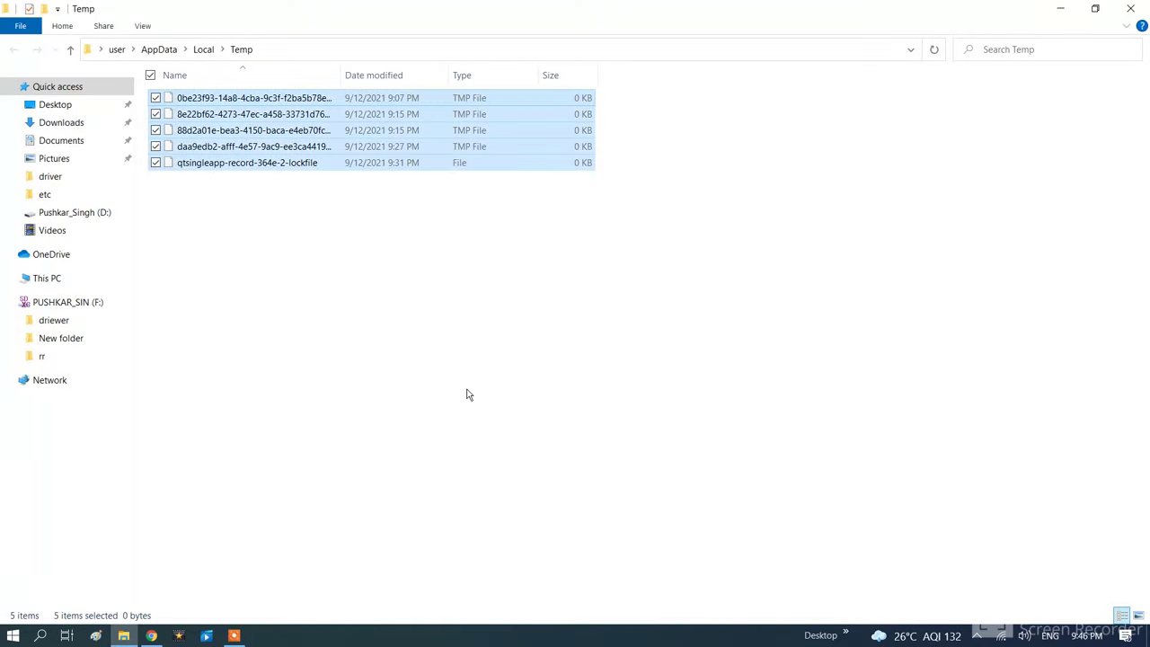
{"action": "key", "text": "shift+Delete"}
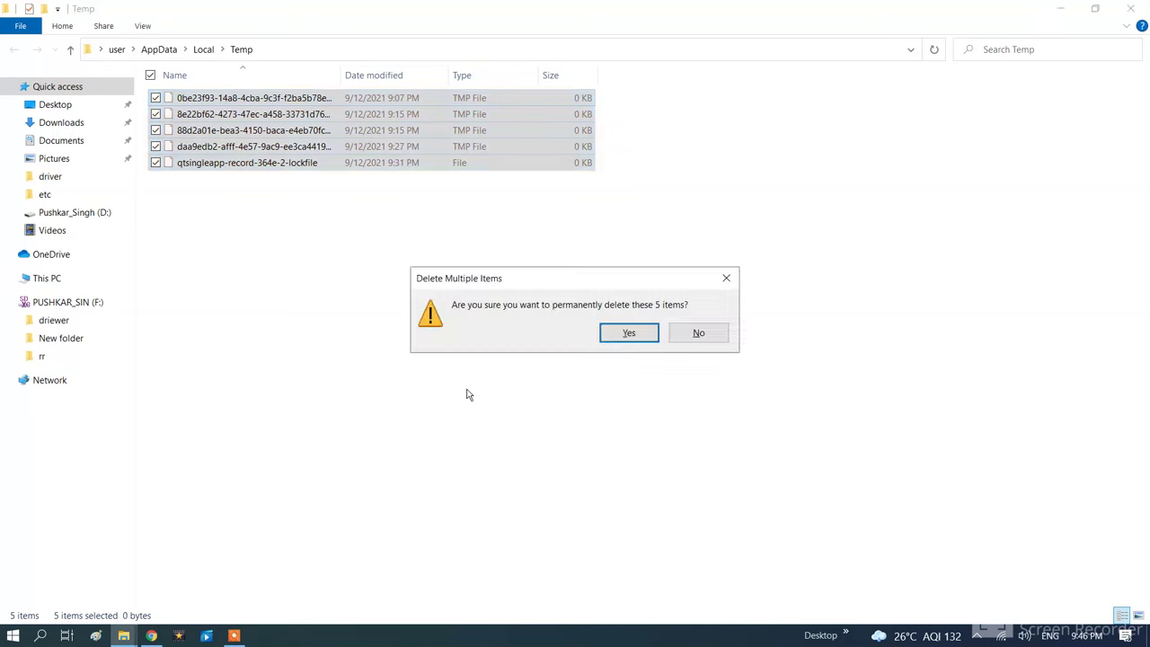
{"action": "key", "text": "Return"}
{"action": "left_click", "coordinate": [438, 291]}
{"action": "left_click", "coordinate": [612, 313]}
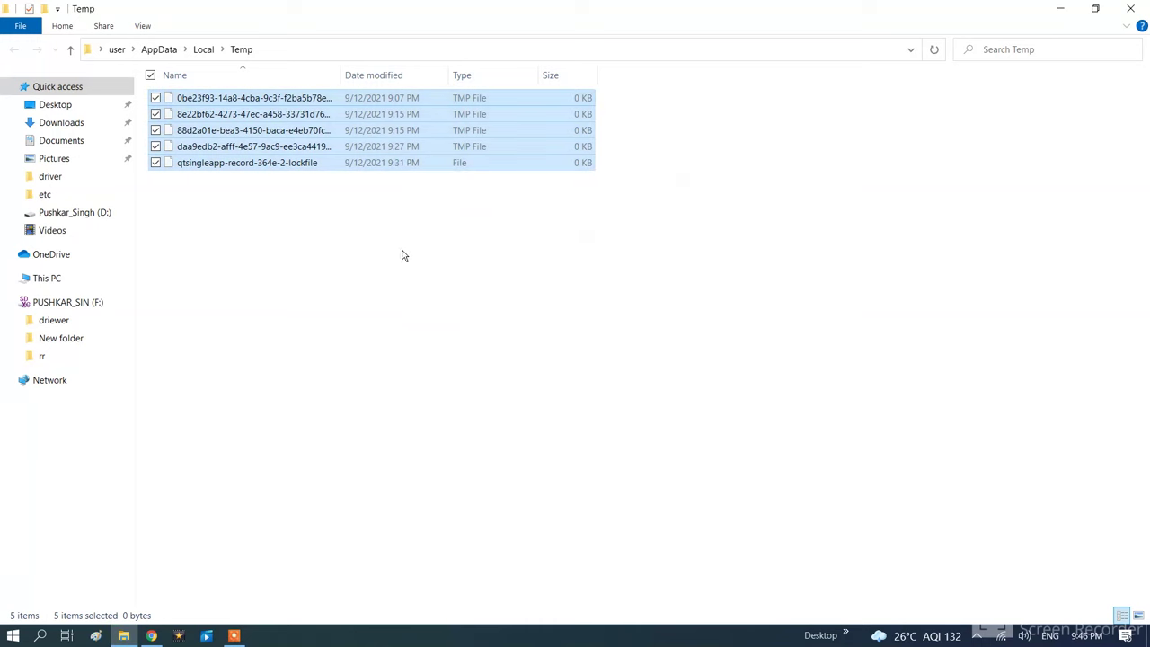
{"action": "left_click", "coordinate": [411, 358]}
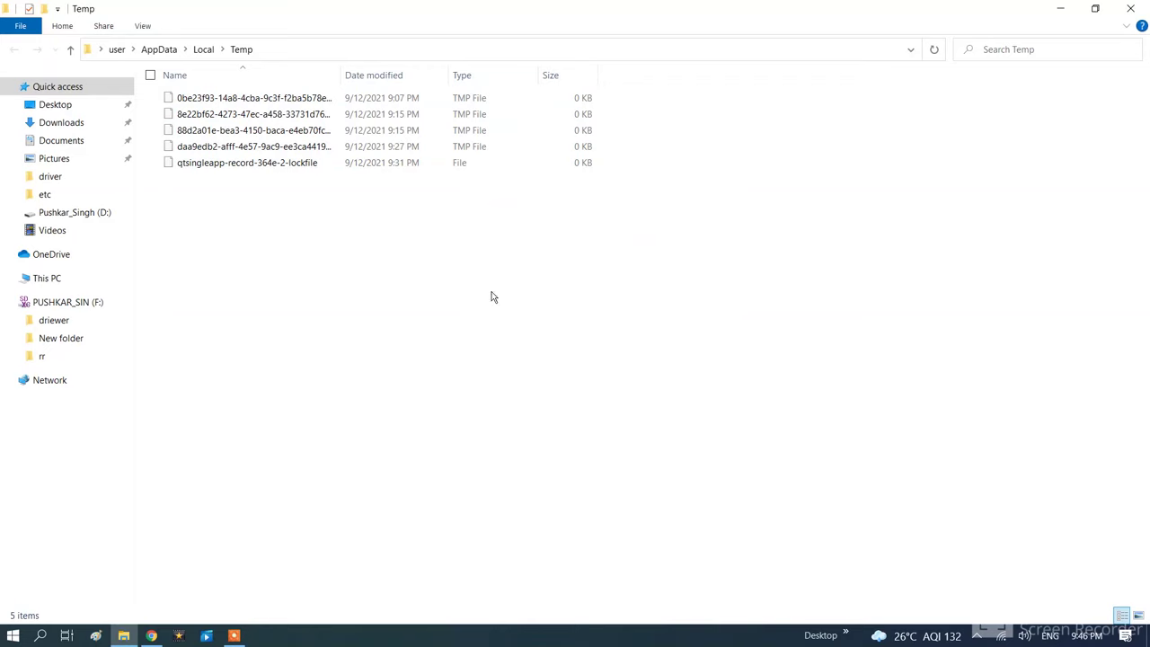
{"action": "left_click", "coordinate": [1130, 8]}
- Refresh the desktop twice
{"action": "right_click", "coordinate": [706, 68]}
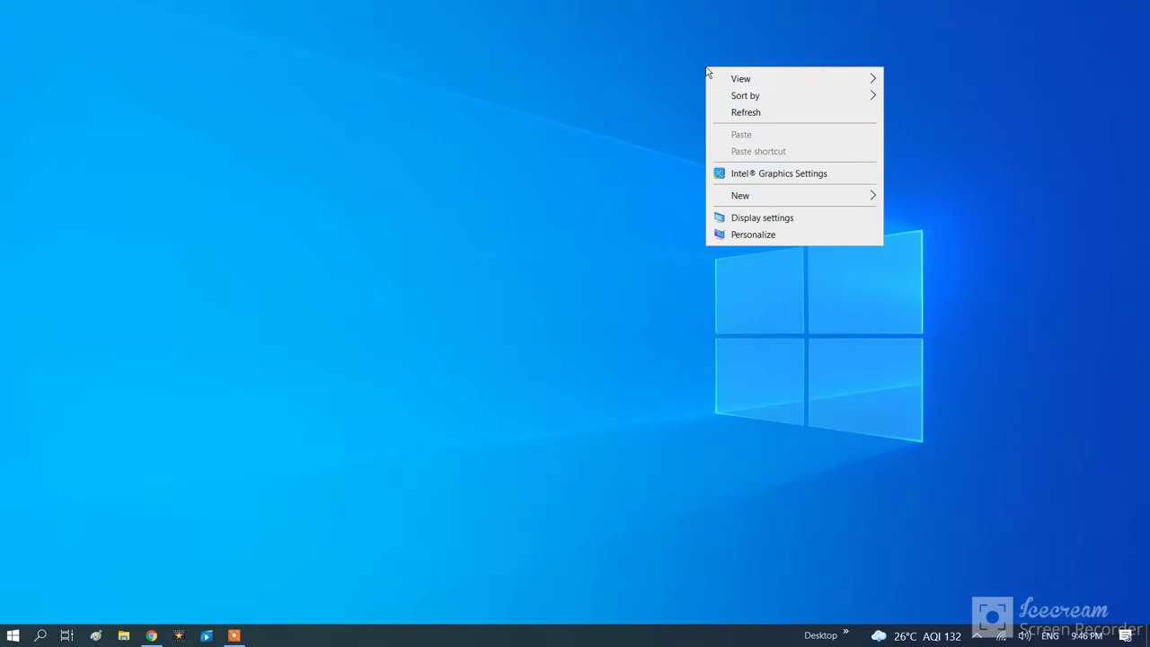
{"action": "left_click", "coordinate": [737, 111]}
{"action": "right_click", "coordinate": [648, 53]}
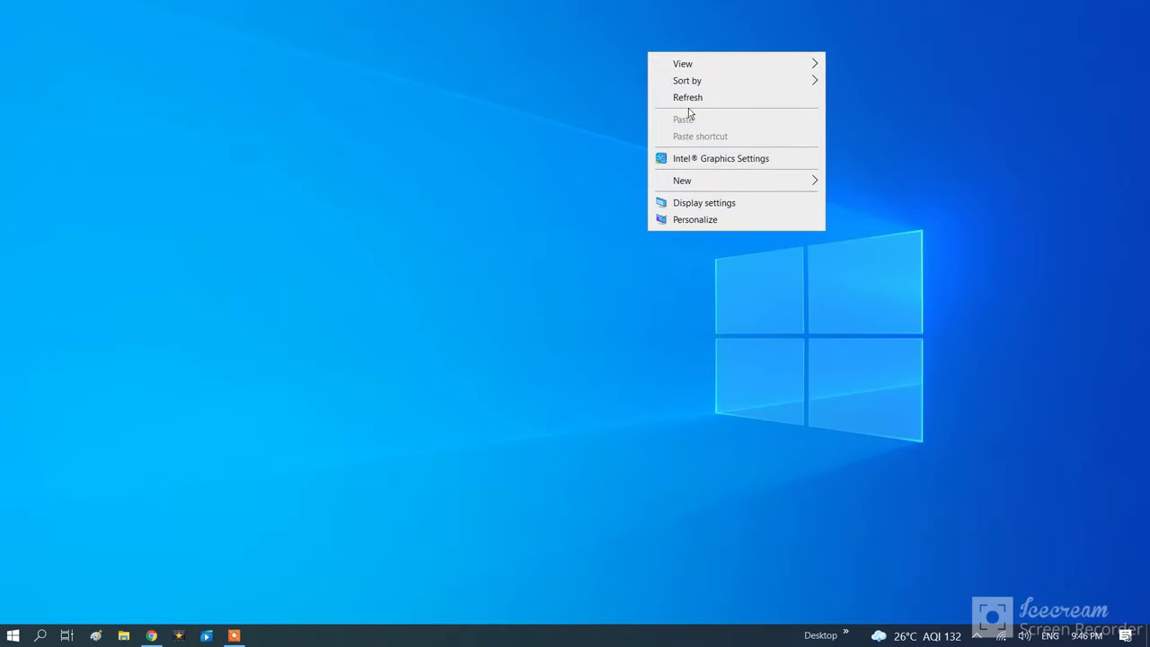
{"action": "left_click", "coordinate": [684, 101]}
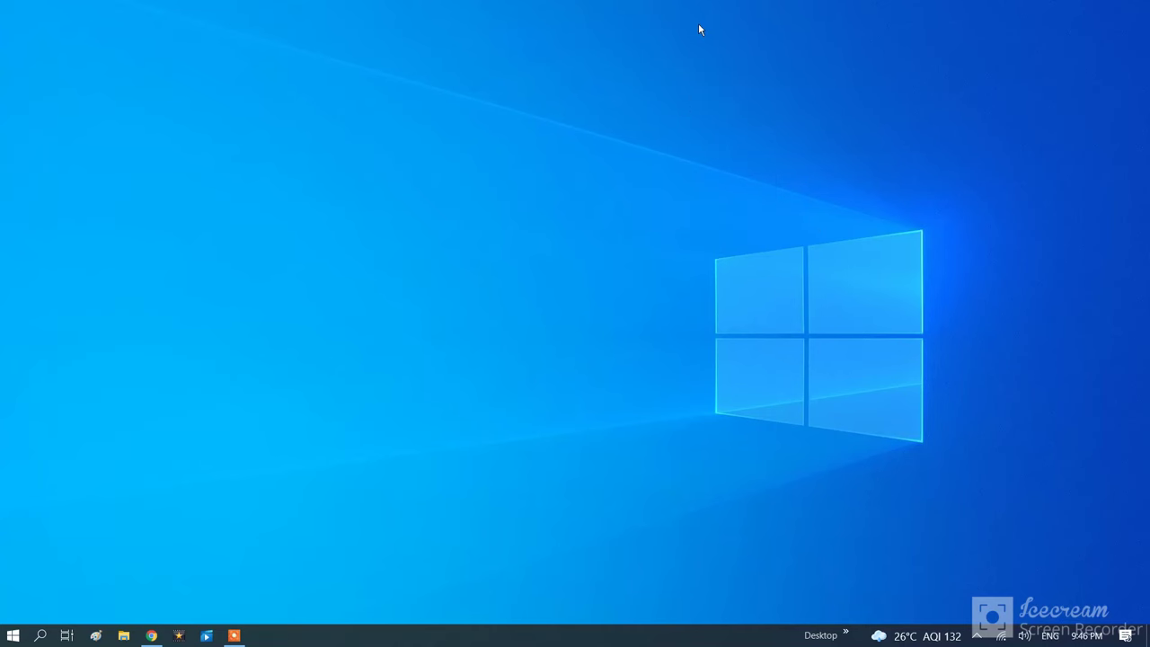
- Search Windows for "cmd", run Command Prompt as administrator and move its window toward the middle of the desktop
{"action": "left_click", "coordinate": [40, 636]}
{"action": "type", "text": "cmd"}
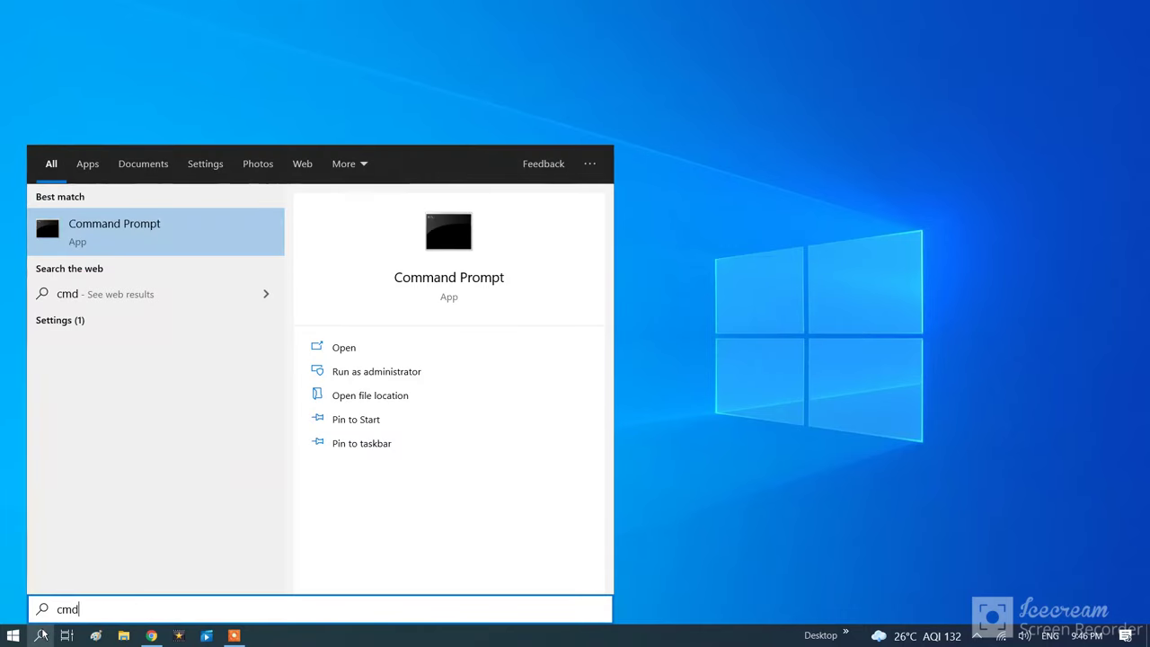
{"action": "right_click", "coordinate": [155, 223]}
{"action": "left_click", "coordinate": [214, 230]}
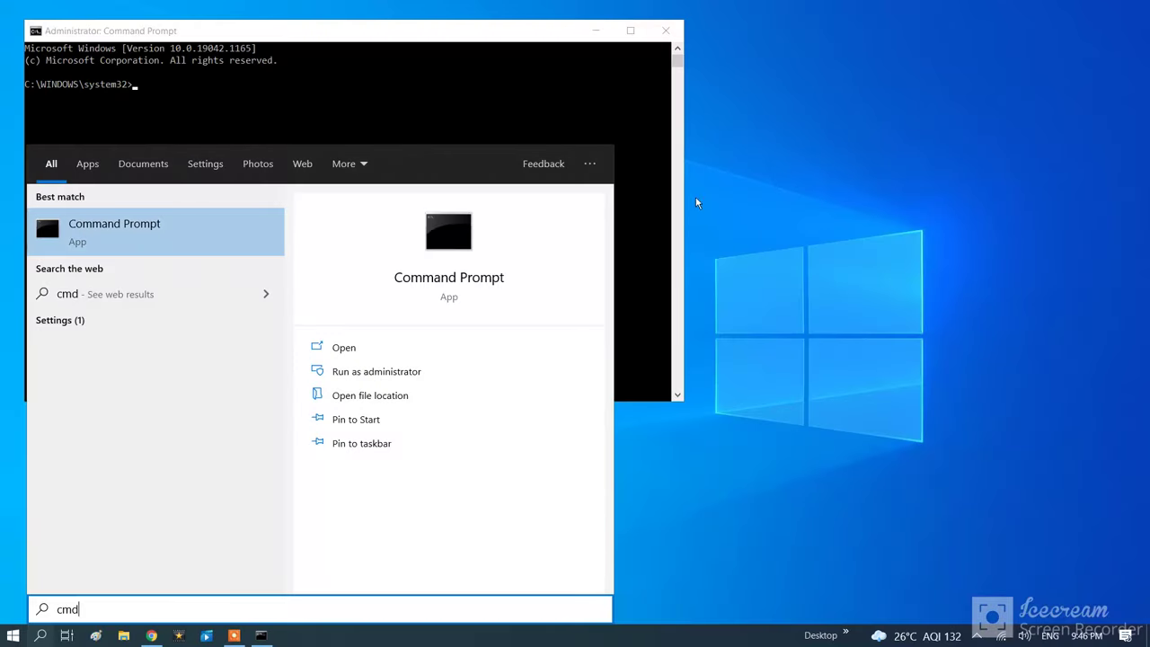
{"action": "left_click", "coordinate": [492, 96]}
{"action": "left_click_drag", "start_coordinate": [428, 41], "coordinate": [670, 74]}
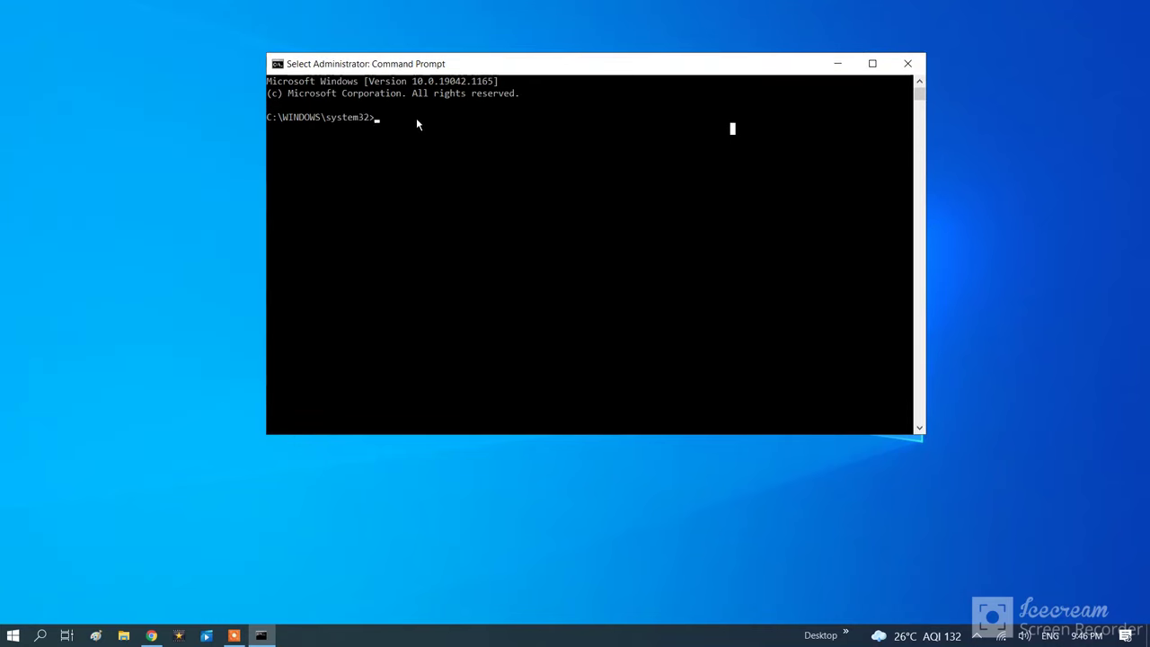
{"action": "key", "text": "Escape"}
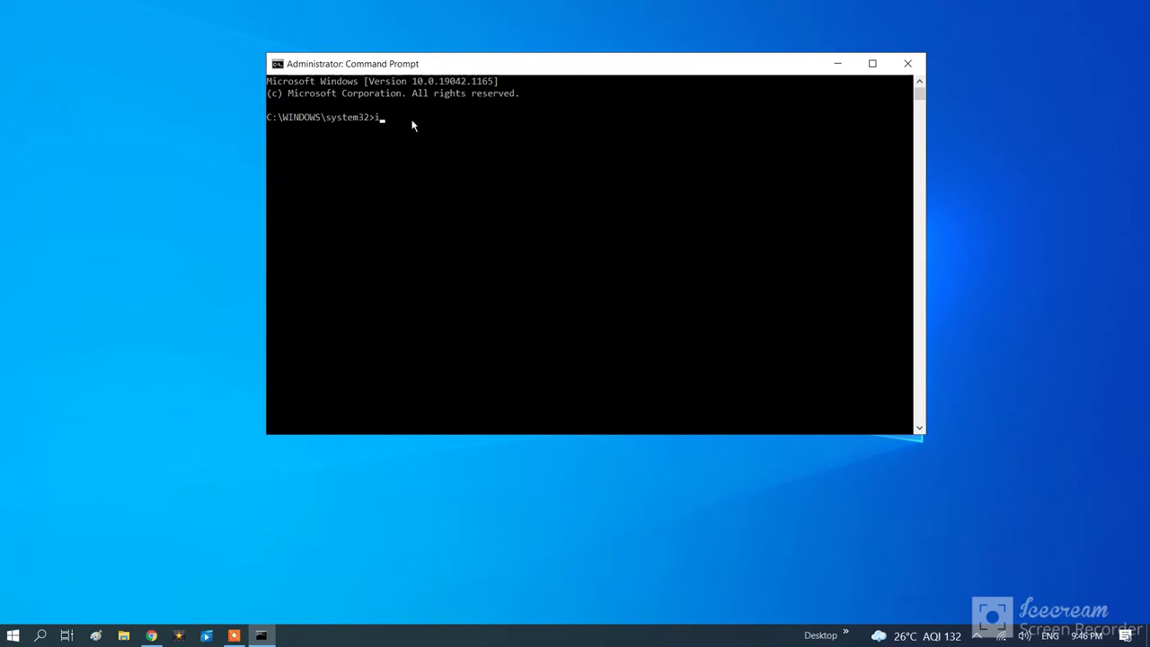
- Flush the DNS resolver cache with ipconfig /flushdns and exit the Command Prompt
{"action": "type", "text": "ipconfig"}
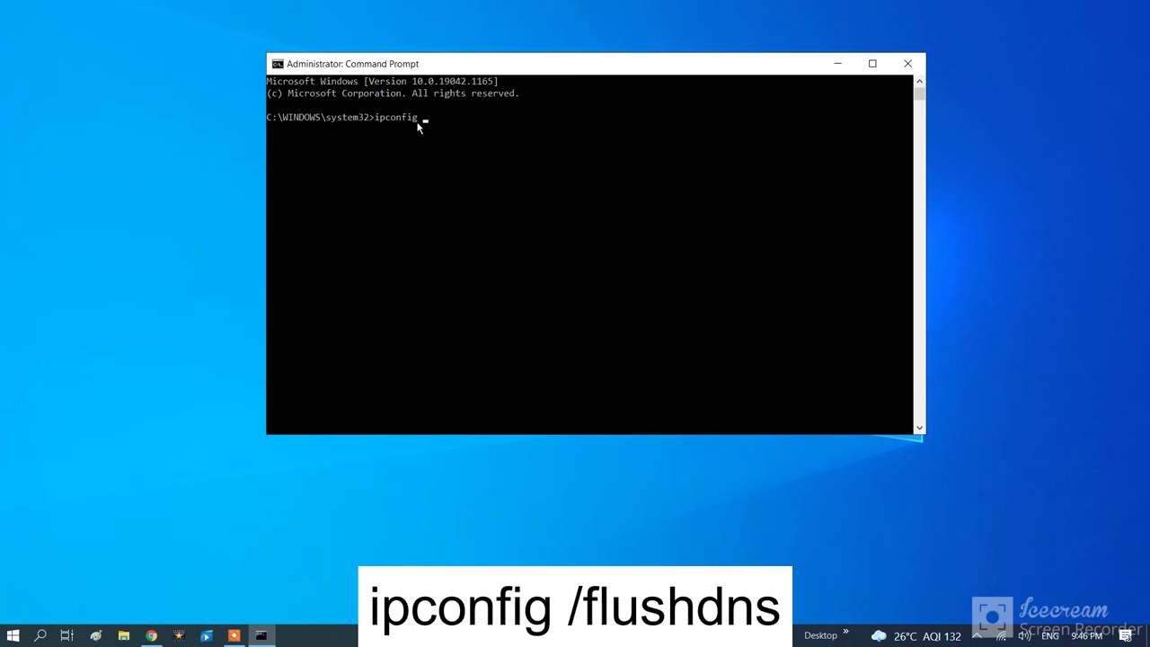
{"action": "type", "text": " /flushdns"}
{"action": "key", "text": "Return"}
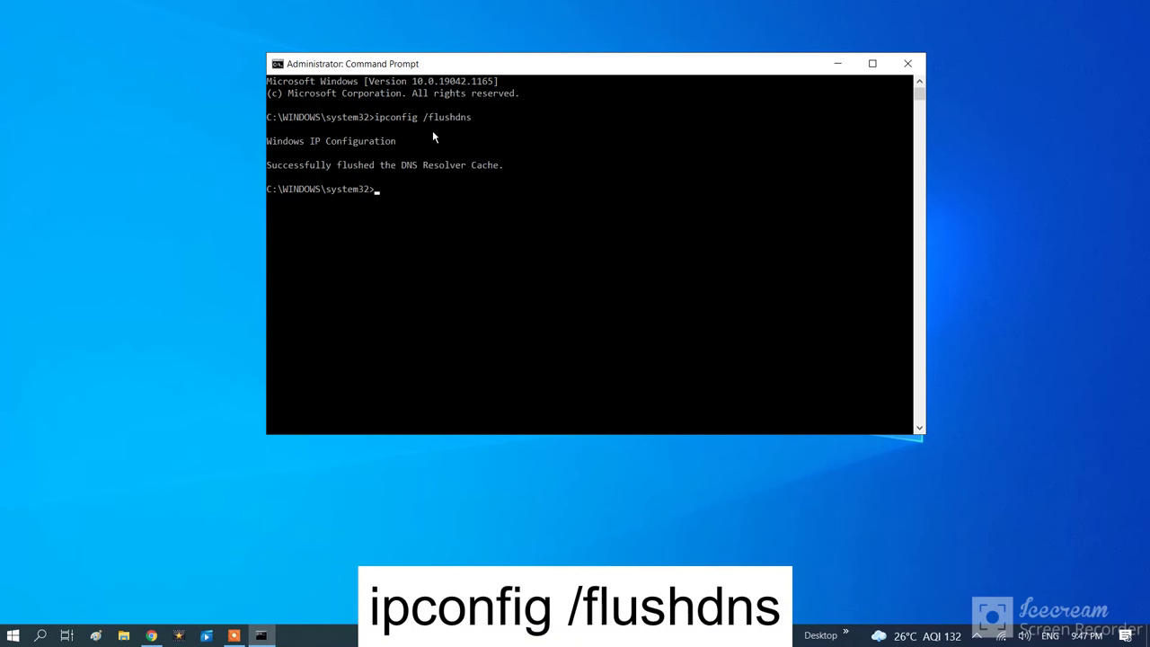
{"action": "left_click_drag", "start_coordinate": [268, 170], "coordinate": [385, 183]}
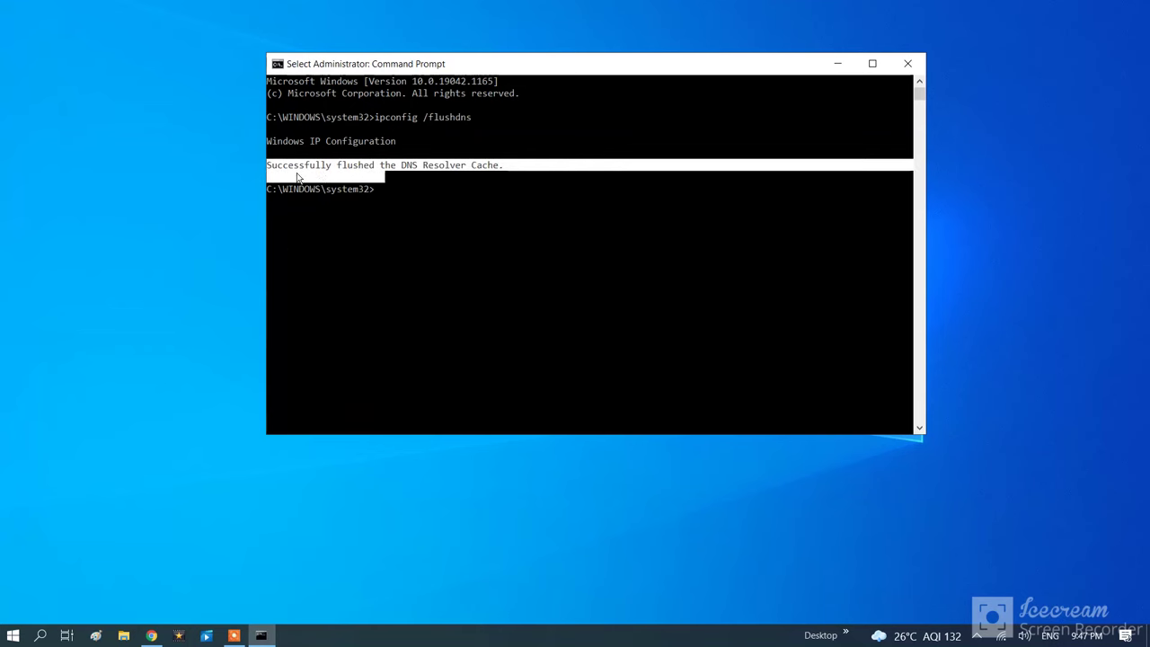
{"action": "left_click", "coordinate": [484, 165]}
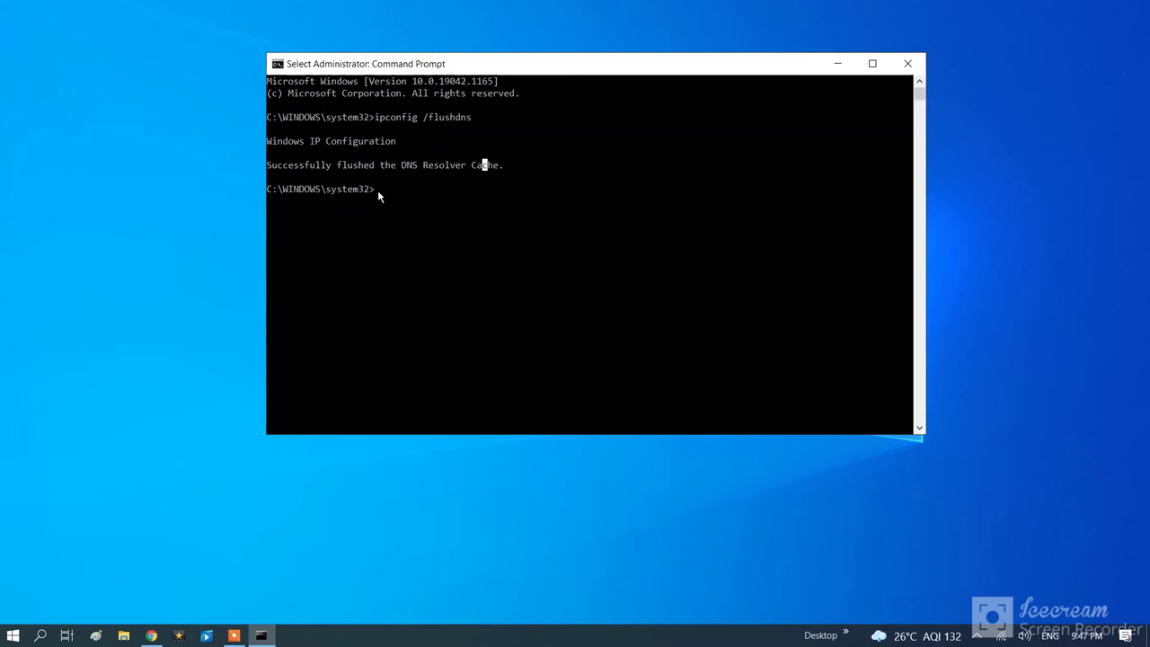
{"action": "left_click", "coordinate": [408, 190]}
{"action": "type", "text": "e"}
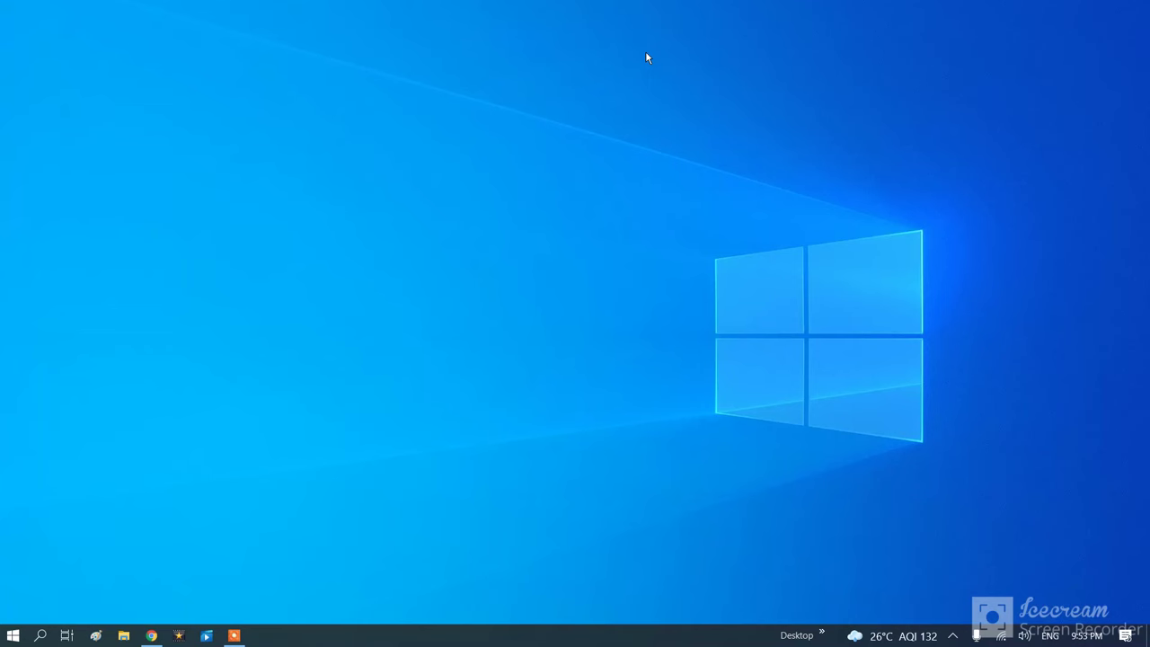
- Search Windows for "goo", open Google Chrome and maximize its window
{"action": "left_click", "coordinate": [40, 635]}
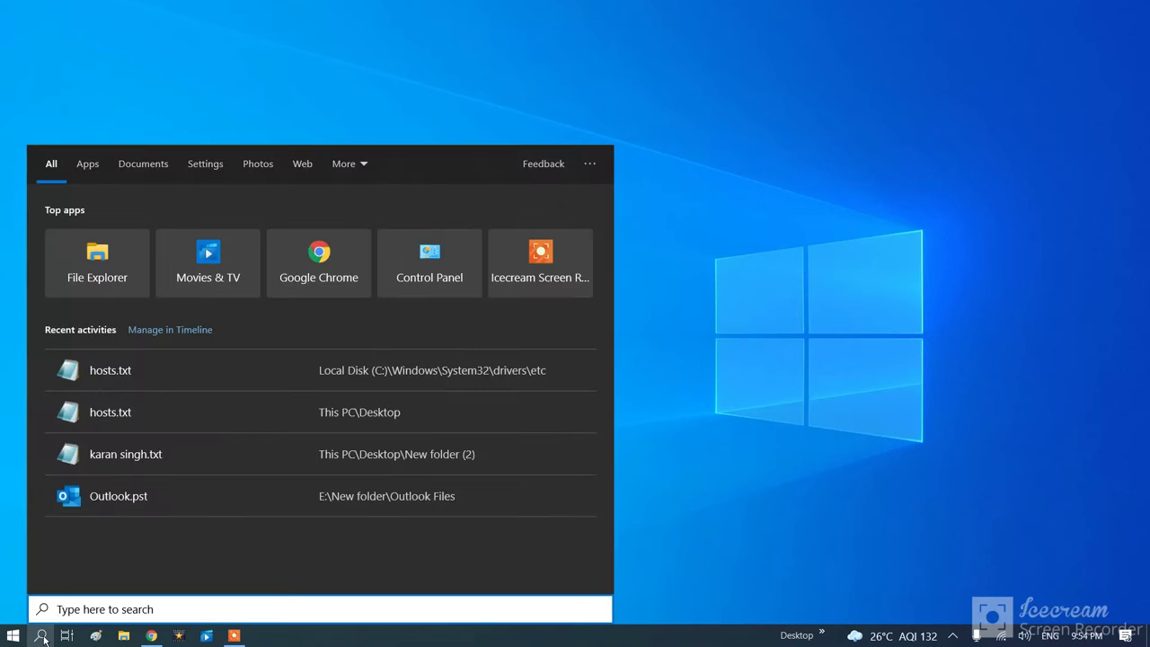
{"action": "type", "text": "goo"}
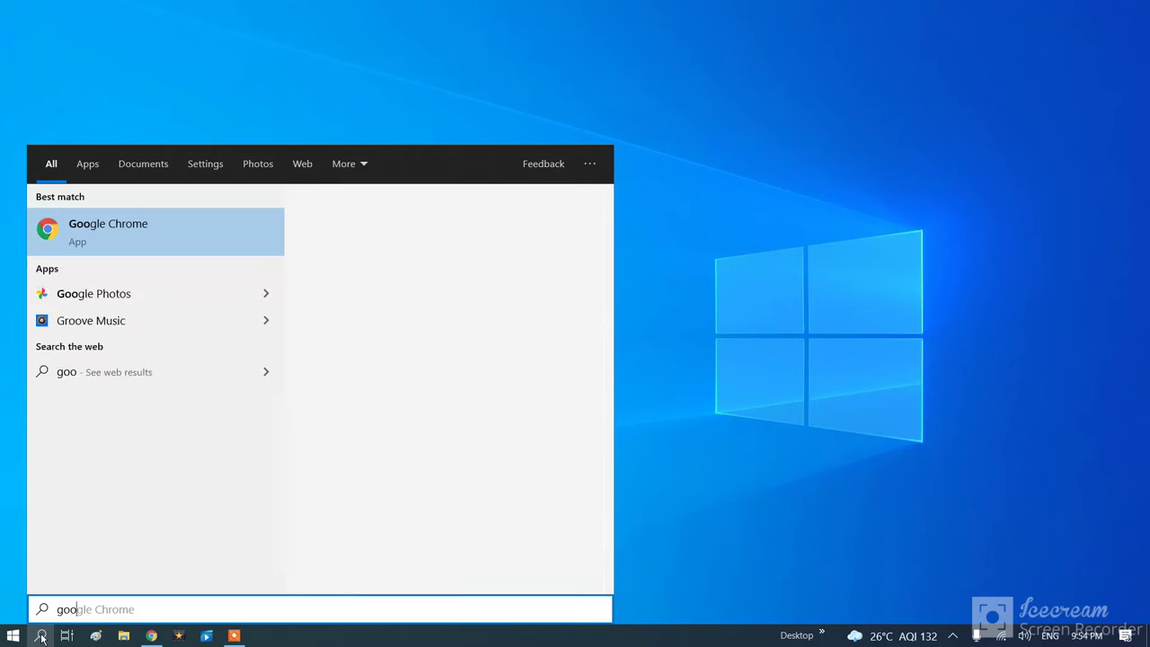
{"action": "left_click", "coordinate": [125, 233]}
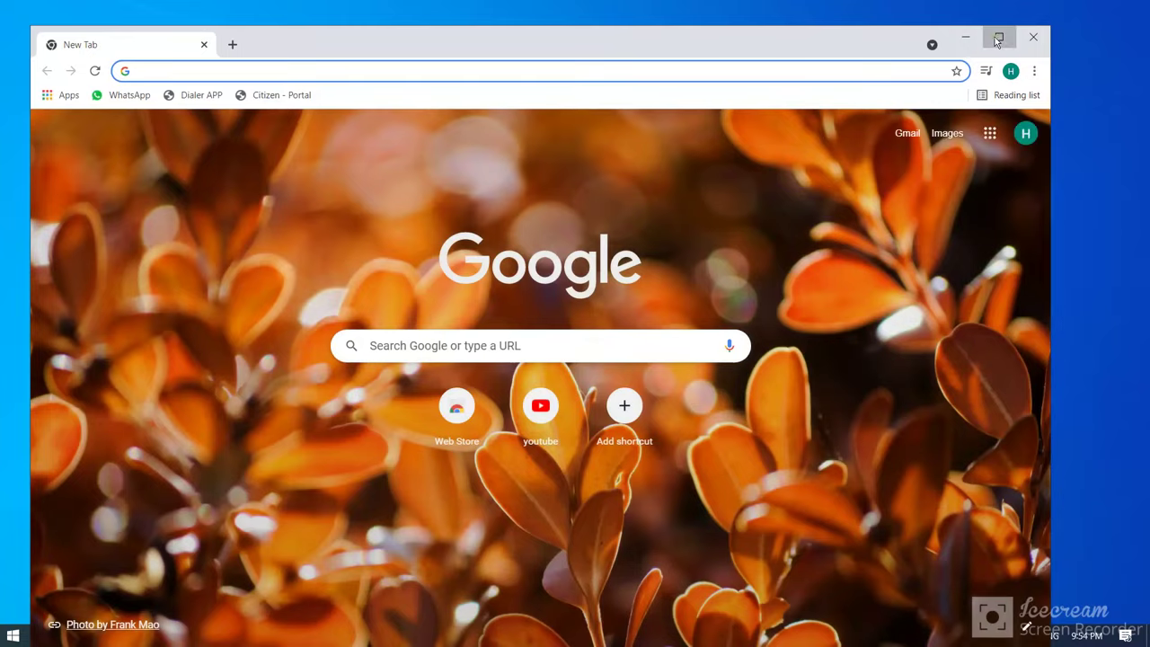
{"action": "left_click", "coordinate": [1000, 37]}
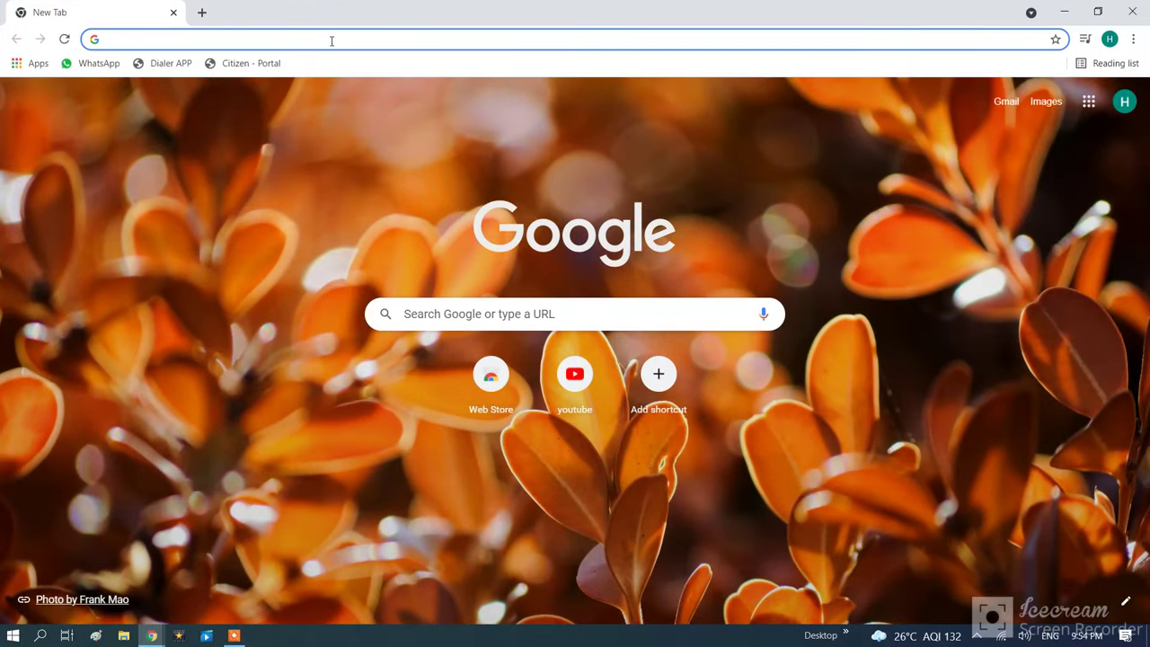
- Open Chrome's full browsing history page and look through today's visited sites
{"action": "left_click", "coordinate": [1135, 40]}
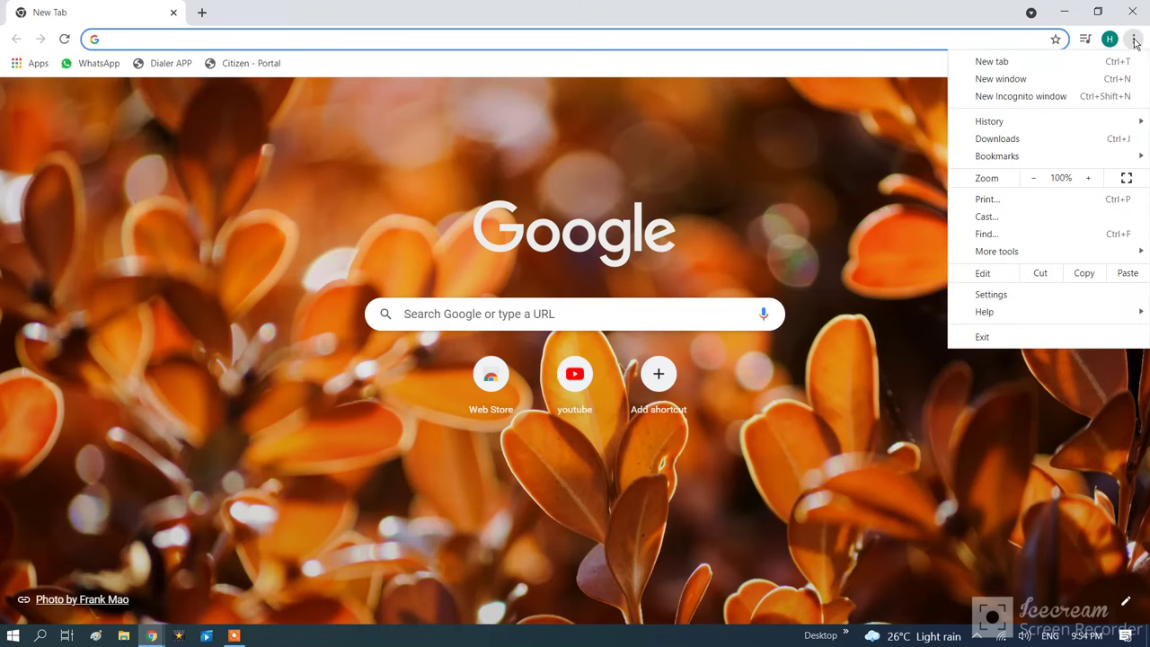
{"action": "mouse_move", "coordinate": [1004, 124]}
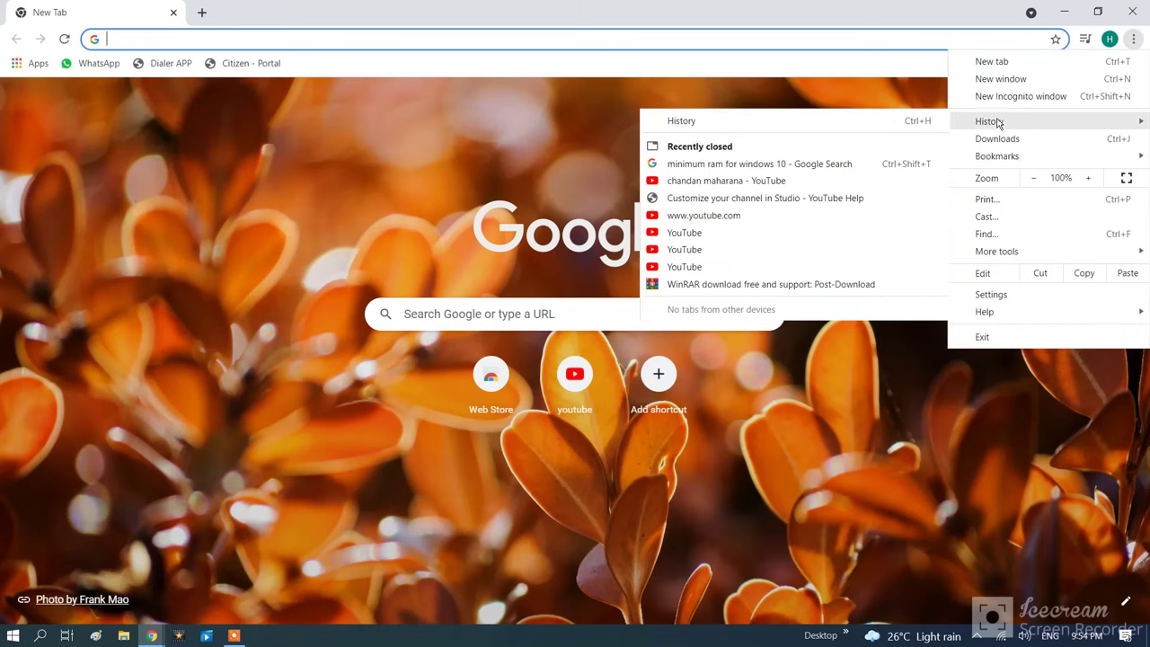
{"action": "left_click", "coordinate": [777, 123]}
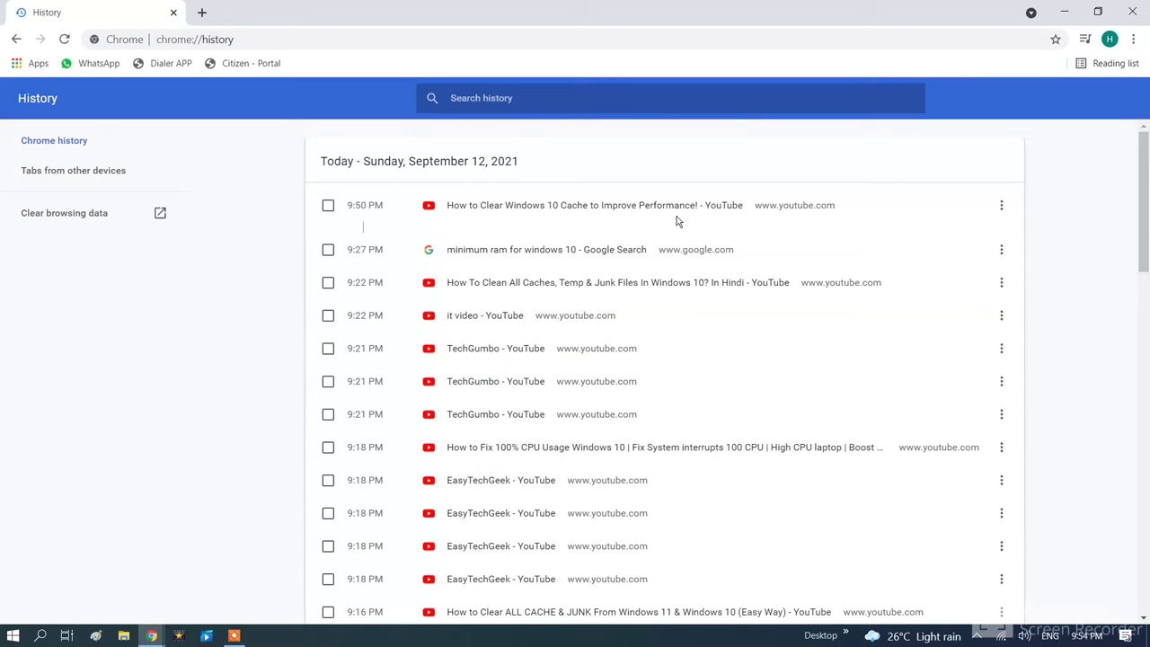
{"action": "scroll", "coordinate": [668, 315], "scroll_direction": "down", "scroll_amount": 3}
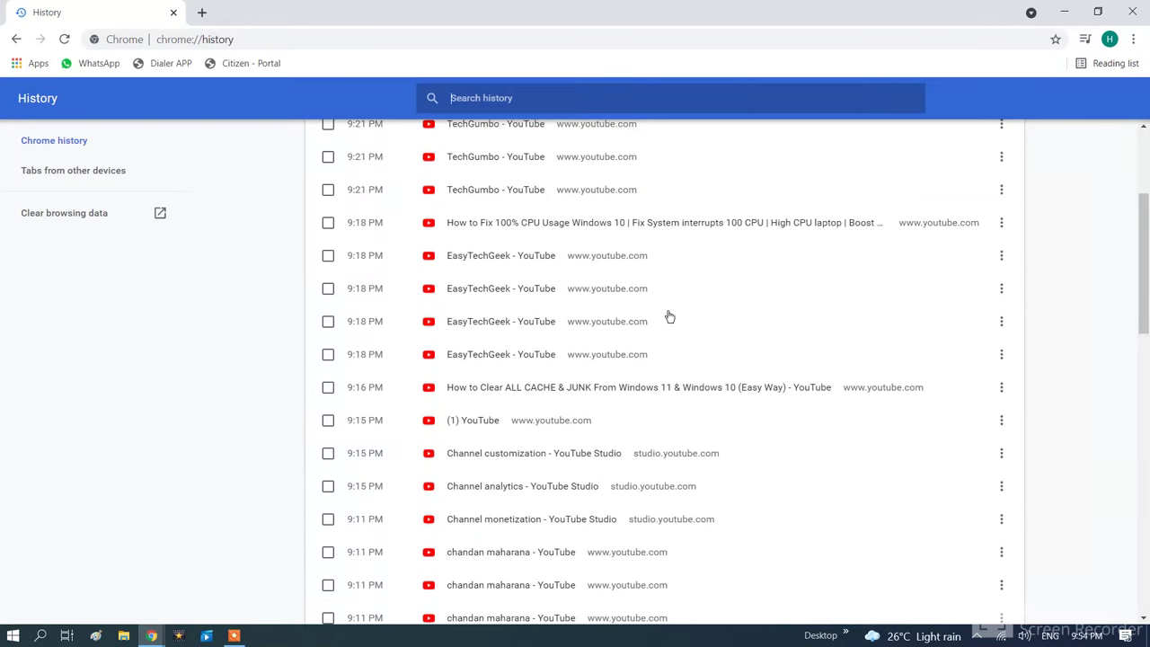
{"action": "scroll", "coordinate": [667, 317], "scroll_direction": "down", "scroll_amount": 6}
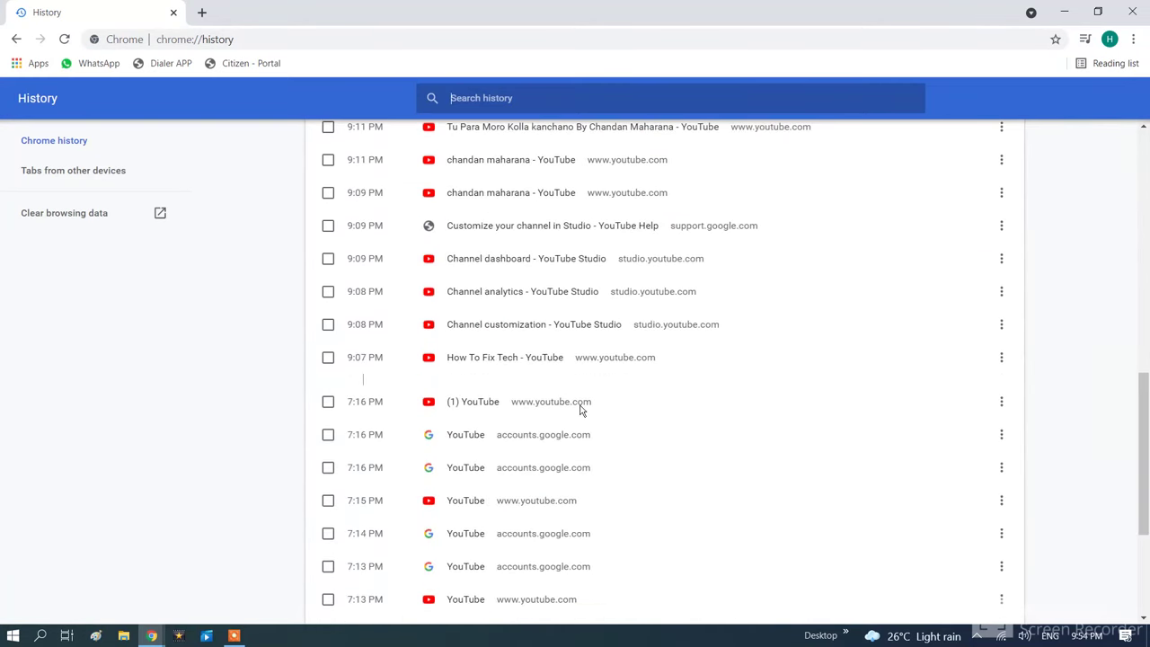
{"action": "scroll", "coordinate": [580, 410], "scroll_direction": "down", "scroll_amount": 3}
{"action": "scroll", "coordinate": [584, 395], "scroll_direction": "up", "scroll_amount": 9}
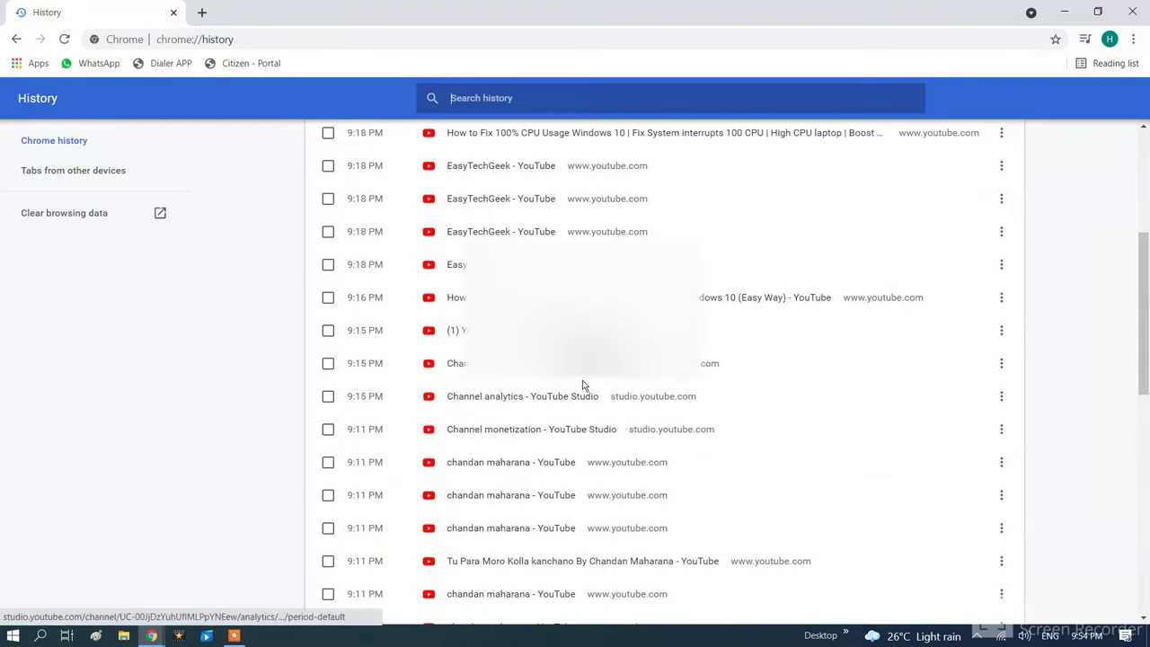
{"action": "scroll", "coordinate": [585, 269], "scroll_direction": "up", "scroll_amount": 2}
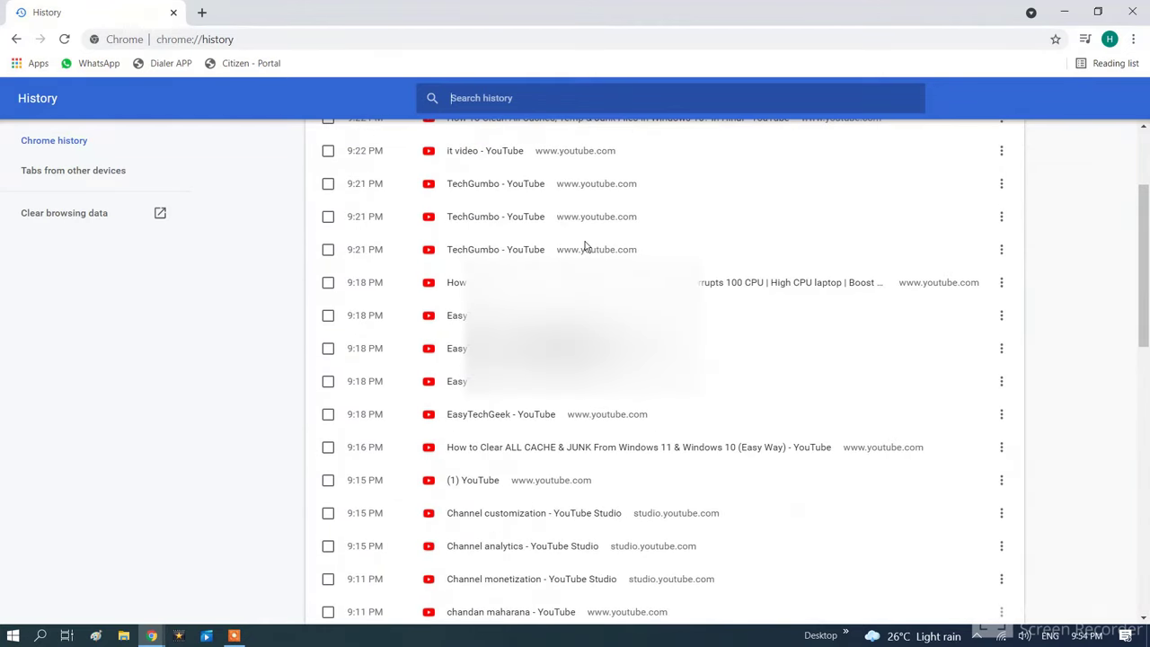
- Open the Clear browsing data dialog with its Advanced options and set the time range to All time
{"action": "left_click", "coordinate": [61, 222]}
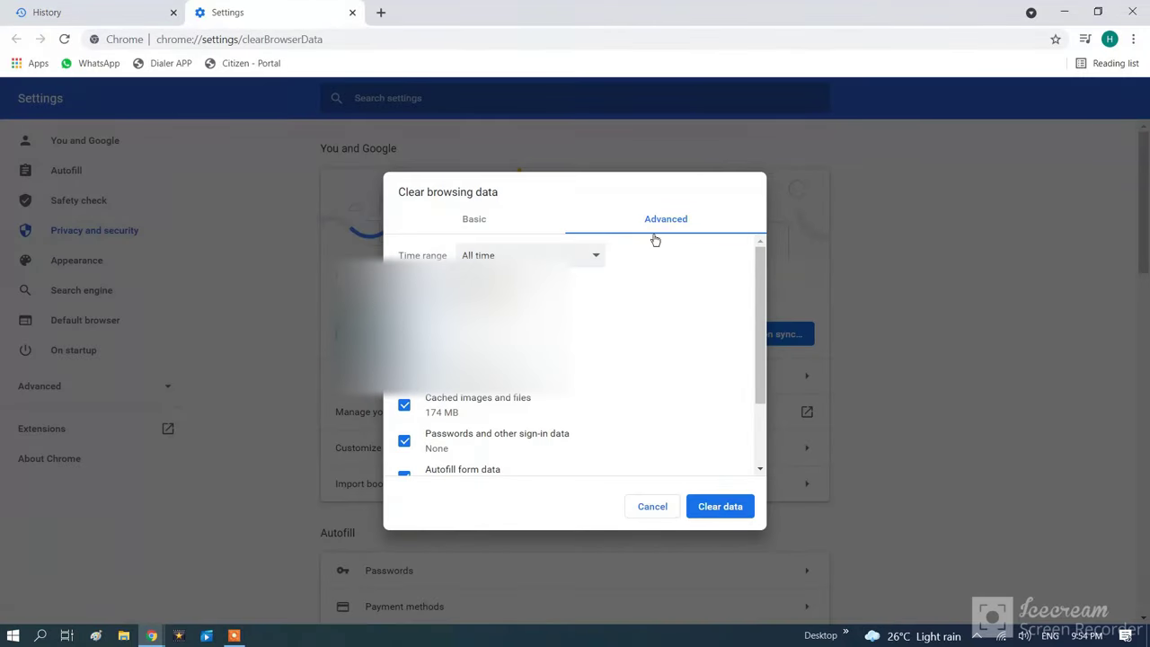
{"action": "left_click", "coordinate": [477, 221]}
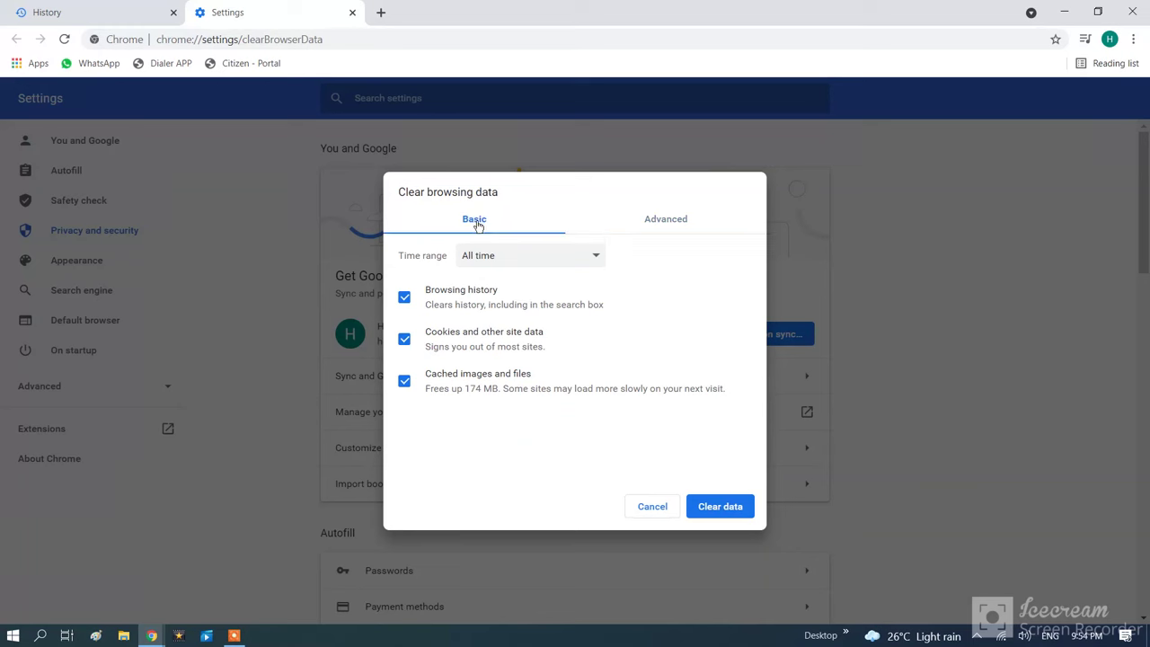
{"action": "left_click", "coordinate": [664, 223]}
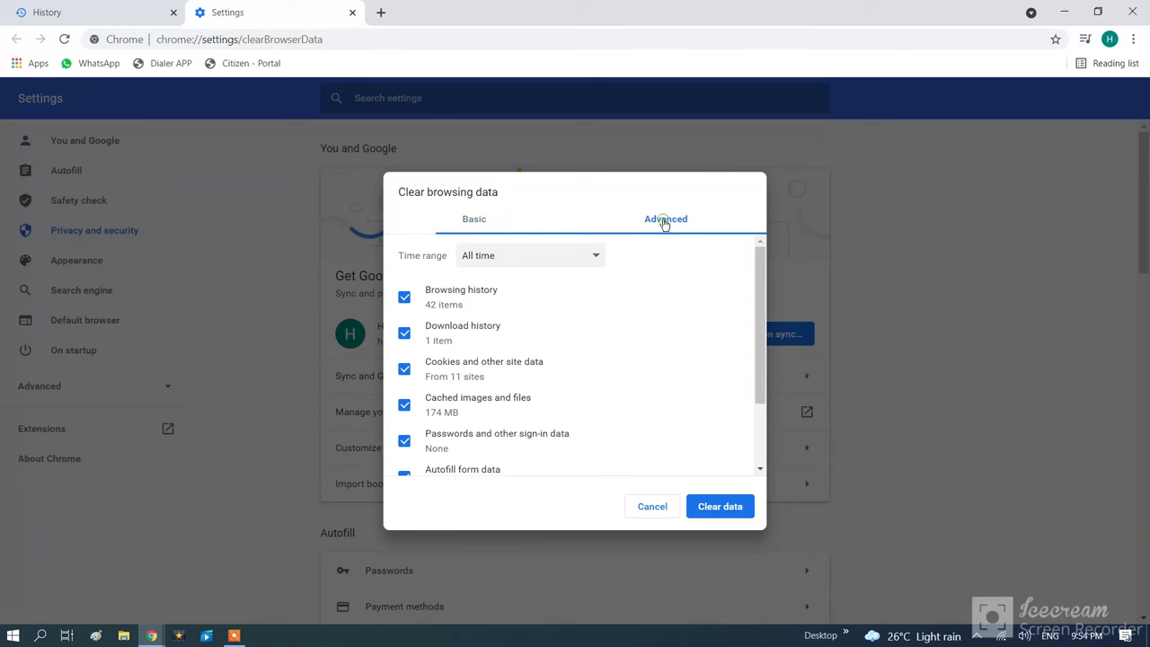
{"action": "left_click", "coordinate": [569, 259]}
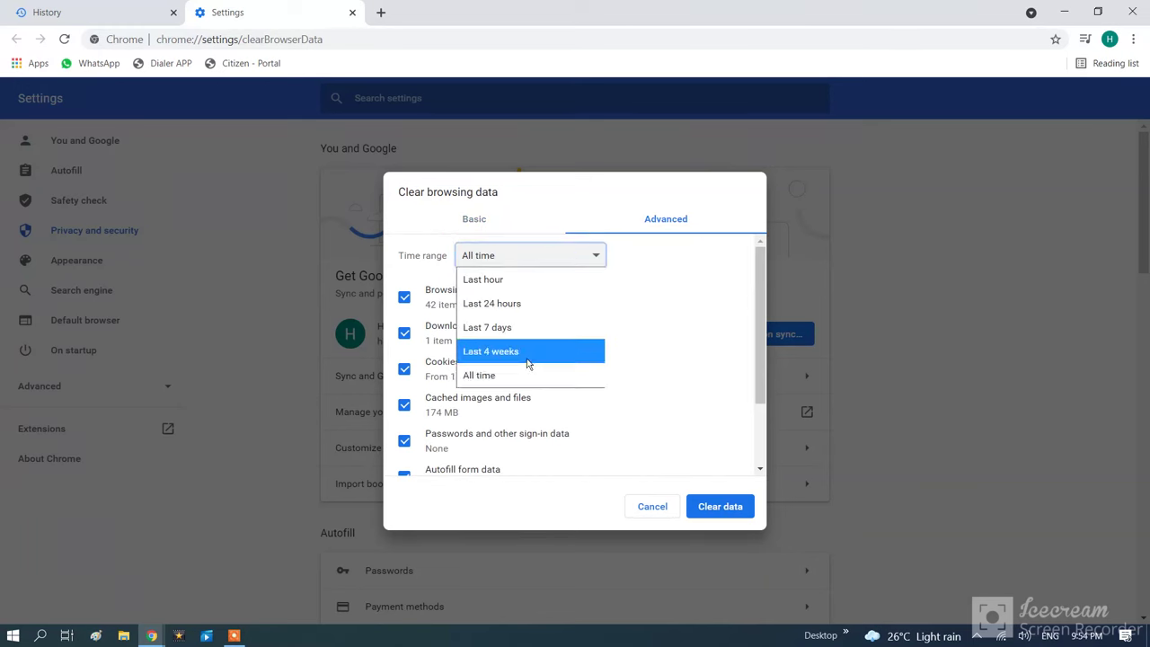
{"action": "left_click", "coordinate": [494, 378]}
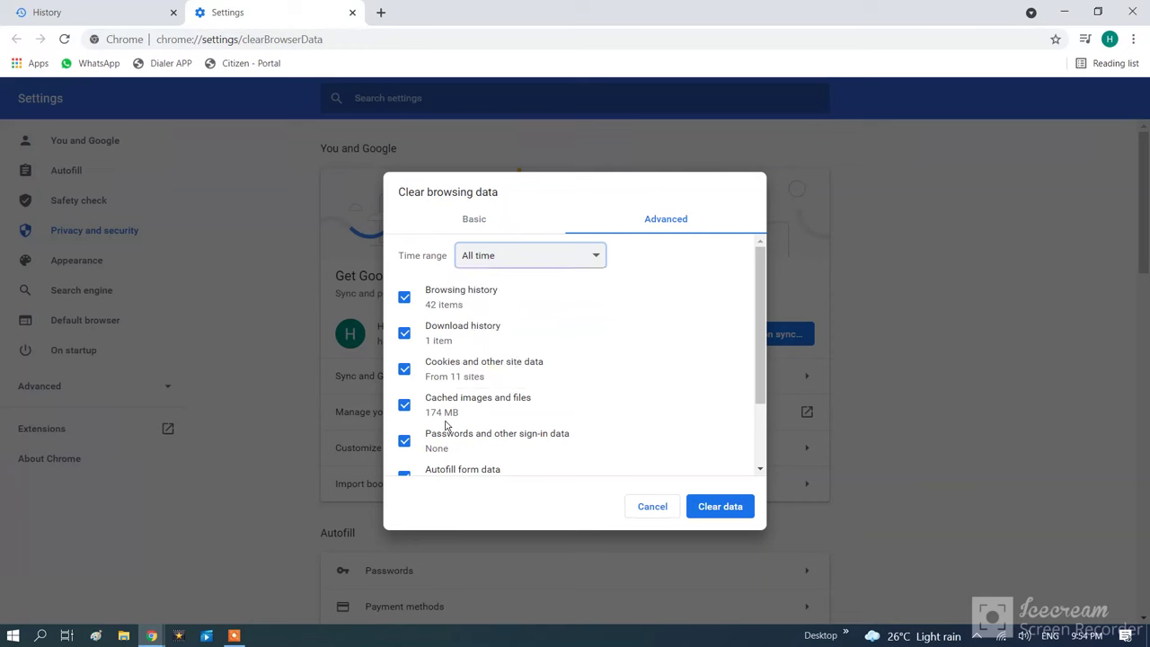
- Review the checked data types, clear all of them from browsing history to hosted app data, and close Chrome
{"action": "scroll", "coordinate": [445, 424], "scroll_direction": "down", "scroll_amount": 1}
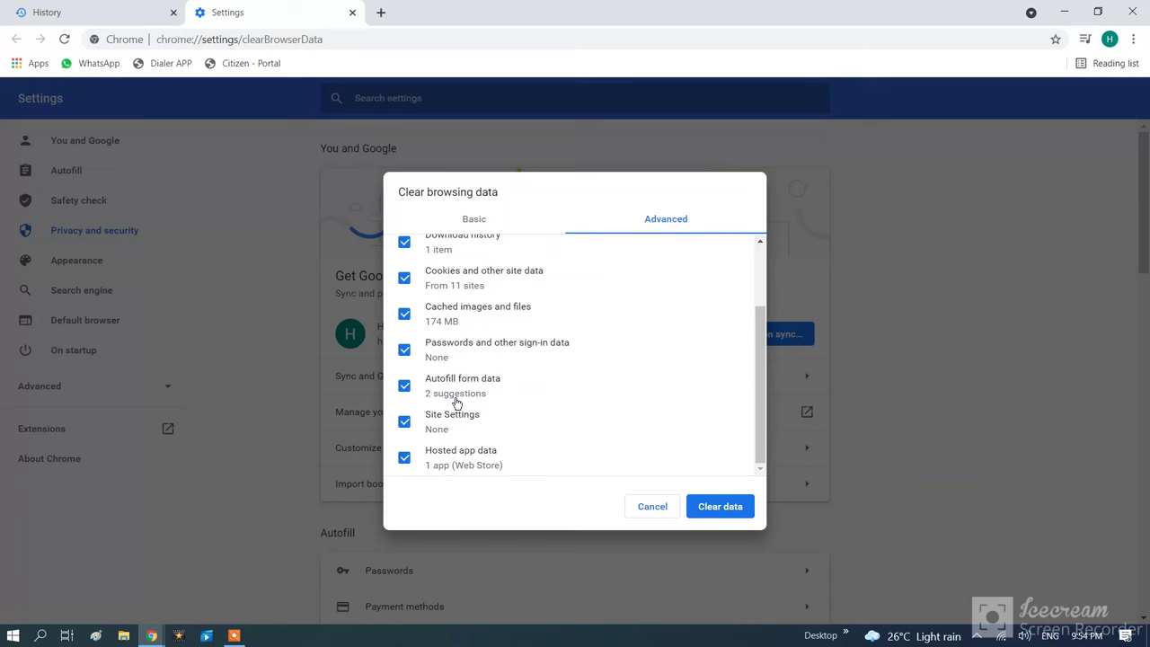
{"action": "scroll", "coordinate": [457, 403], "scroll_direction": "up", "scroll_amount": 1}
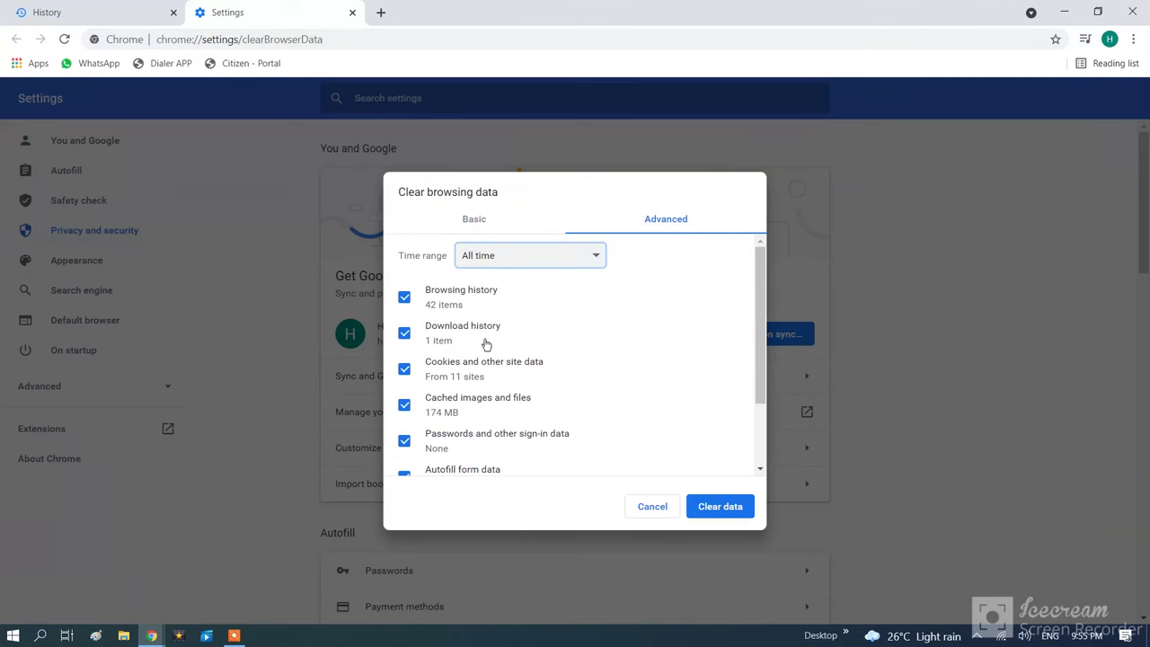
{"action": "scroll", "coordinate": [485, 345], "scroll_direction": "down", "scroll_amount": 1}
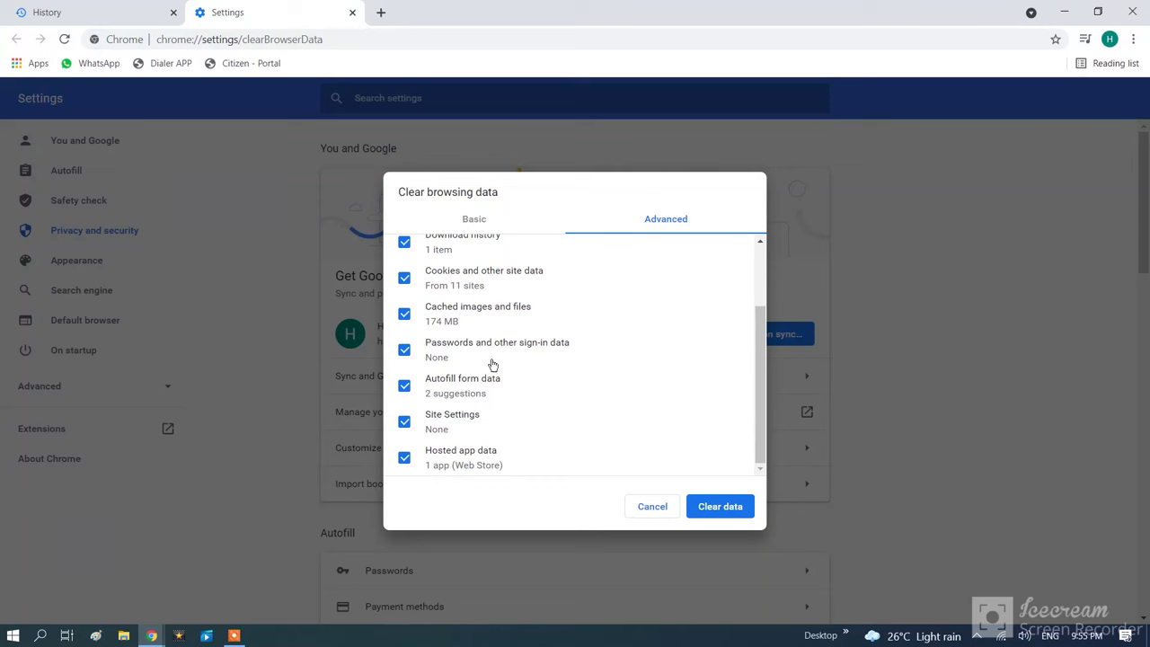
{"action": "left_click", "coordinate": [727, 509]}
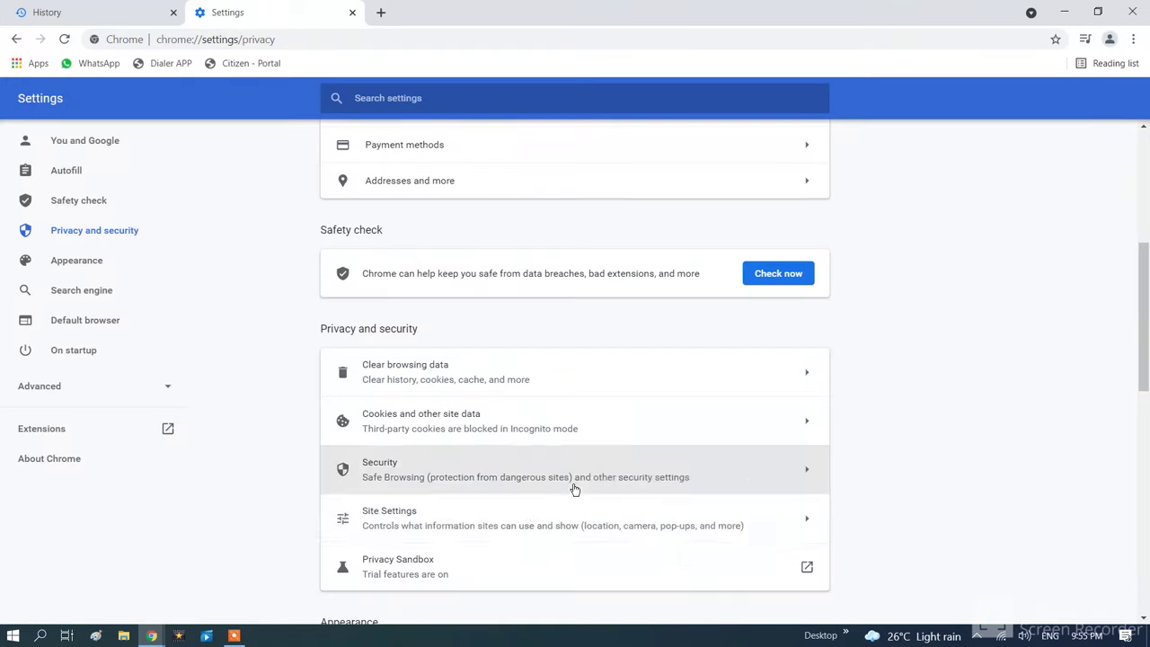
{"action": "scroll", "coordinate": [277, 349], "scroll_direction": "up", "scroll_amount": 2}
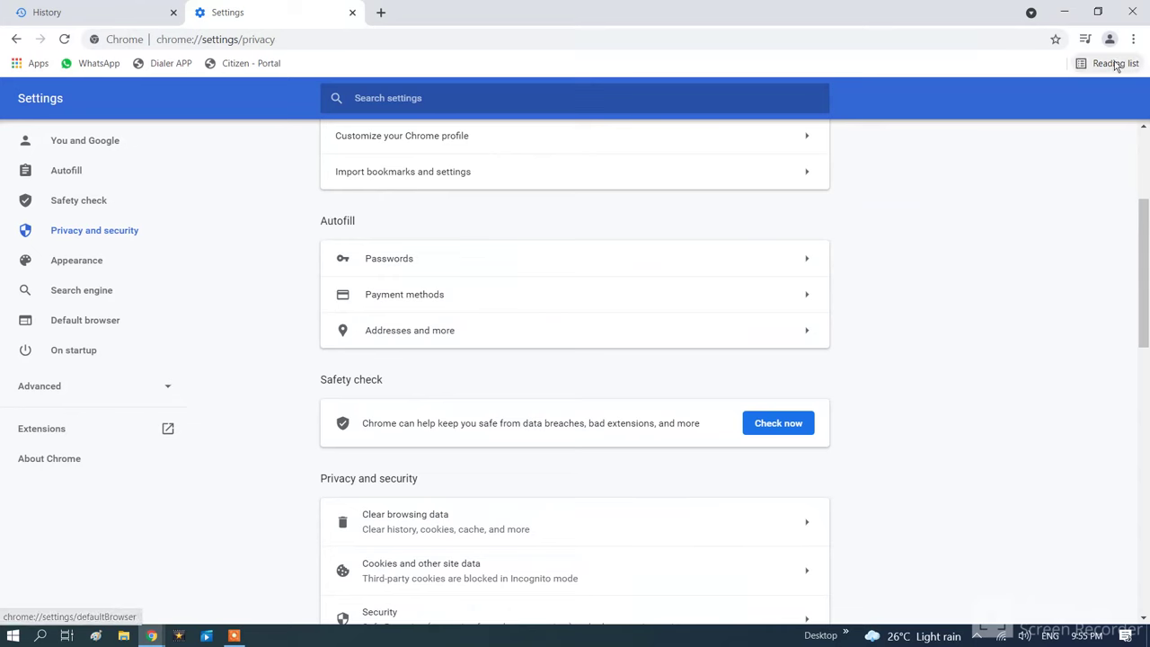
{"action": "left_click", "coordinate": [1133, 14]}
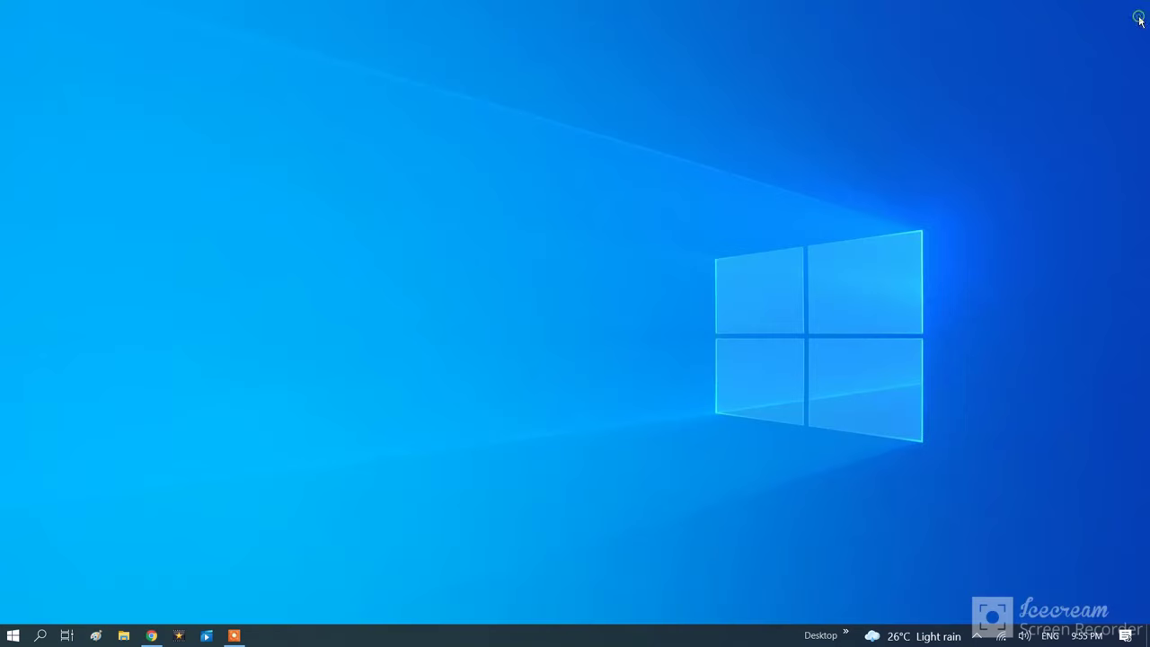
- Refresh the desktop
{"action": "right_click", "coordinate": [750, 93]}
{"action": "left_click", "coordinate": [778, 133]}
- Search Windows for "disk", open Disk Cleanup and run its scan on the C: drive
{"action": "left_click", "coordinate": [40, 635]}
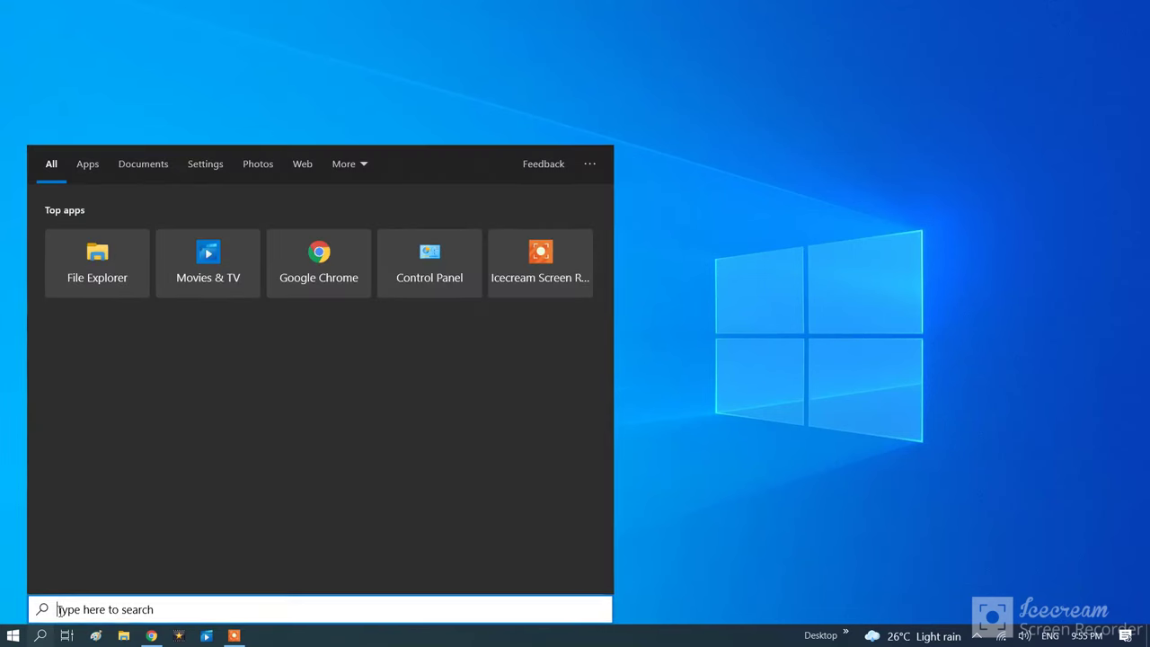
{"action": "type", "text": "disk"}
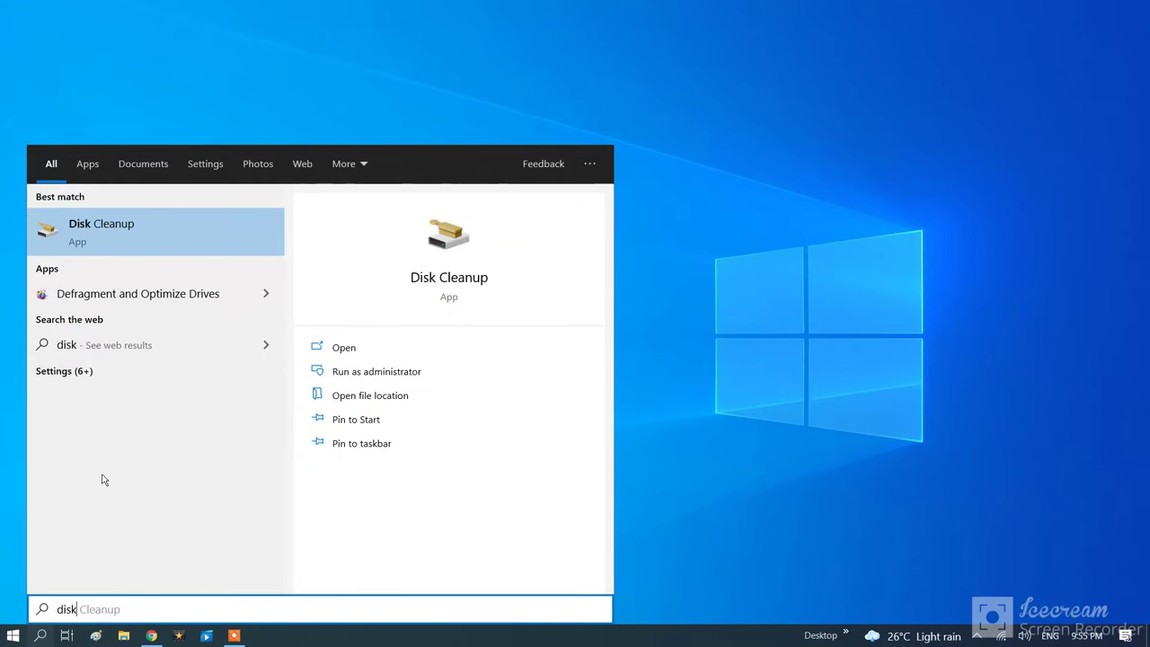
{"action": "left_click", "coordinate": [126, 227]}
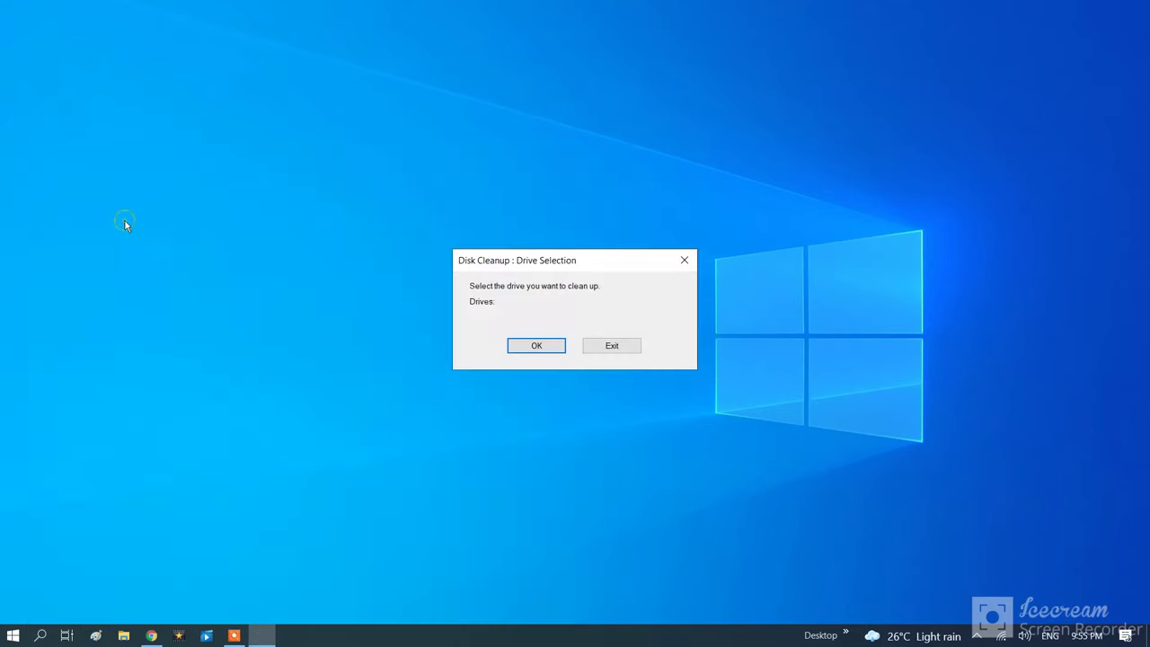
{"action": "left_click", "coordinate": [668, 318]}
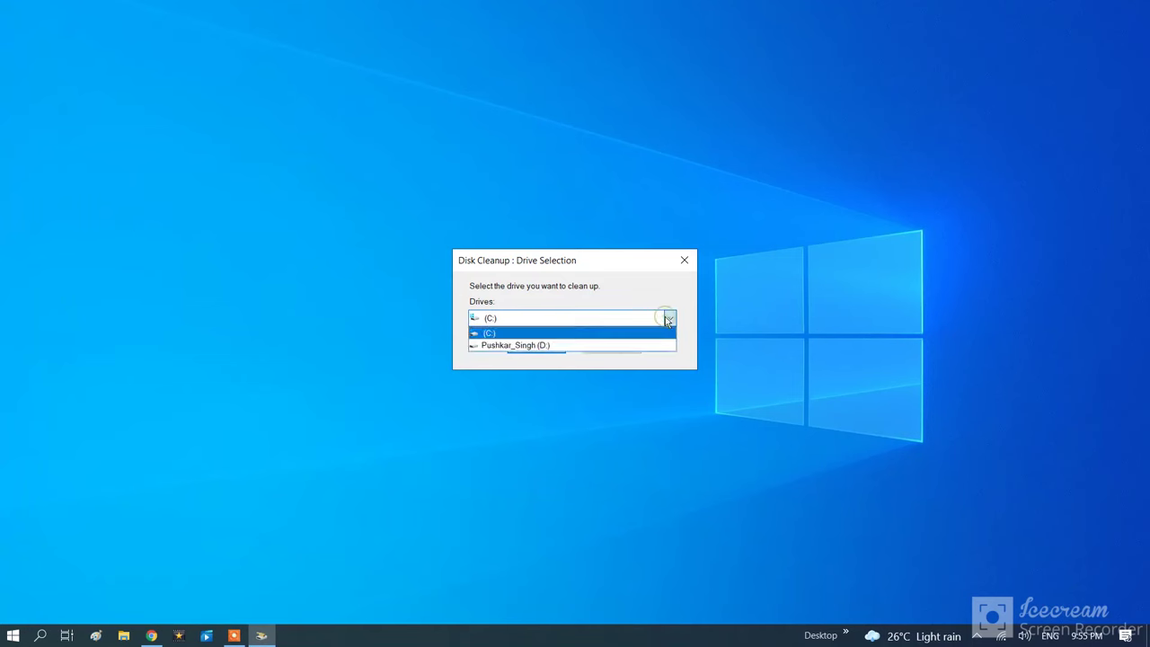
{"action": "left_click", "coordinate": [553, 332]}
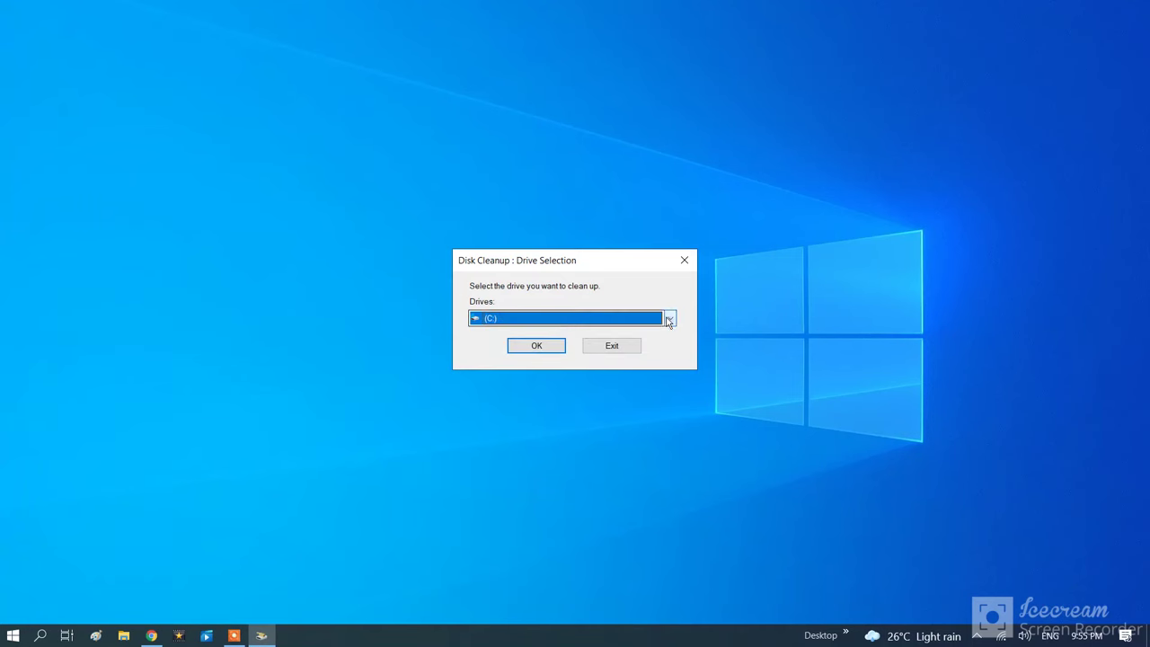
{"action": "left_click", "coordinate": [537, 345]}
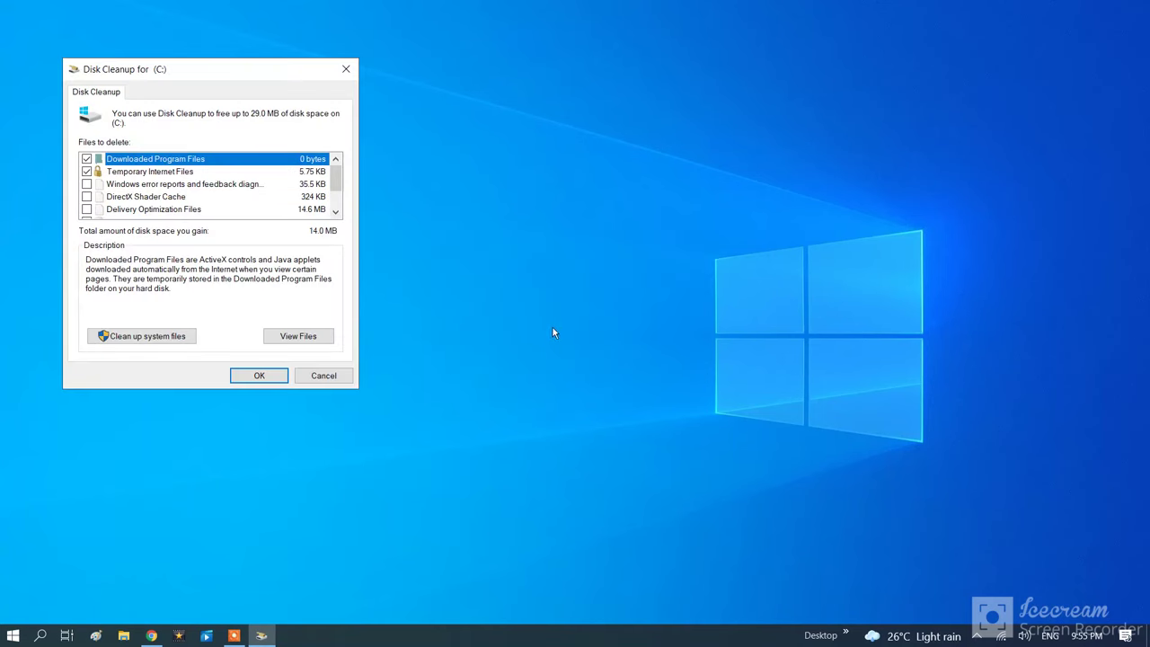
- Add DirectX Shader Cache, Temporary files, Recycle Bin and Delivery Optimization Files to the C: cleanup and permanently delete the selected files
{"action": "left_click_drag", "start_coordinate": [264, 81], "coordinate": [634, 126]}
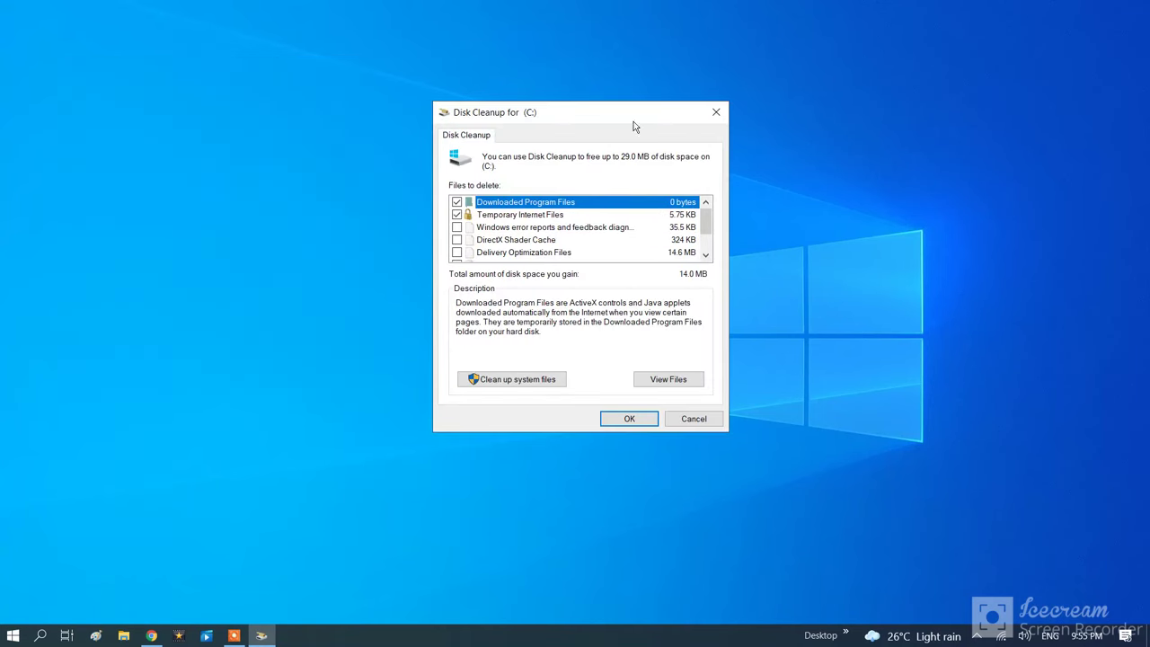
{"action": "left_click", "coordinate": [456, 240]}
{"action": "scroll", "coordinate": [476, 247], "scroll_direction": "down", "scroll_amount": 1}
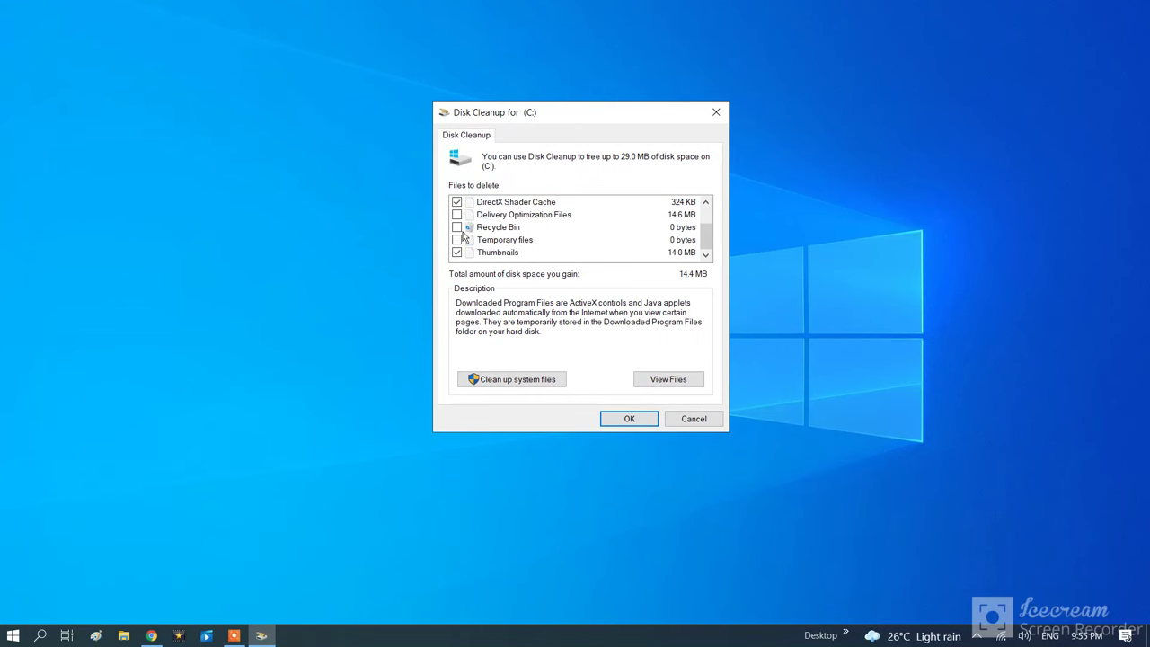
{"action": "left_click", "coordinate": [454, 241]}
{"action": "left_click", "coordinate": [456, 239]}
{"action": "left_click", "coordinate": [457, 228]}
{"action": "left_click", "coordinate": [457, 215]}
{"action": "left_click", "coordinate": [631, 418]}
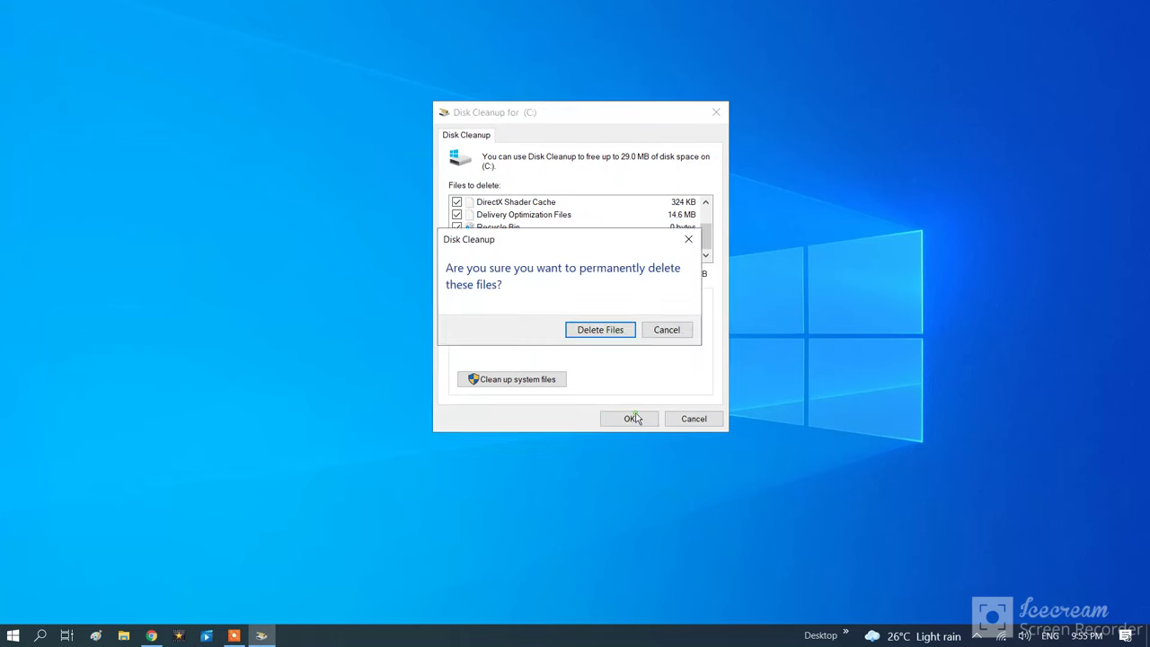
{"action": "left_click", "coordinate": [608, 331]}
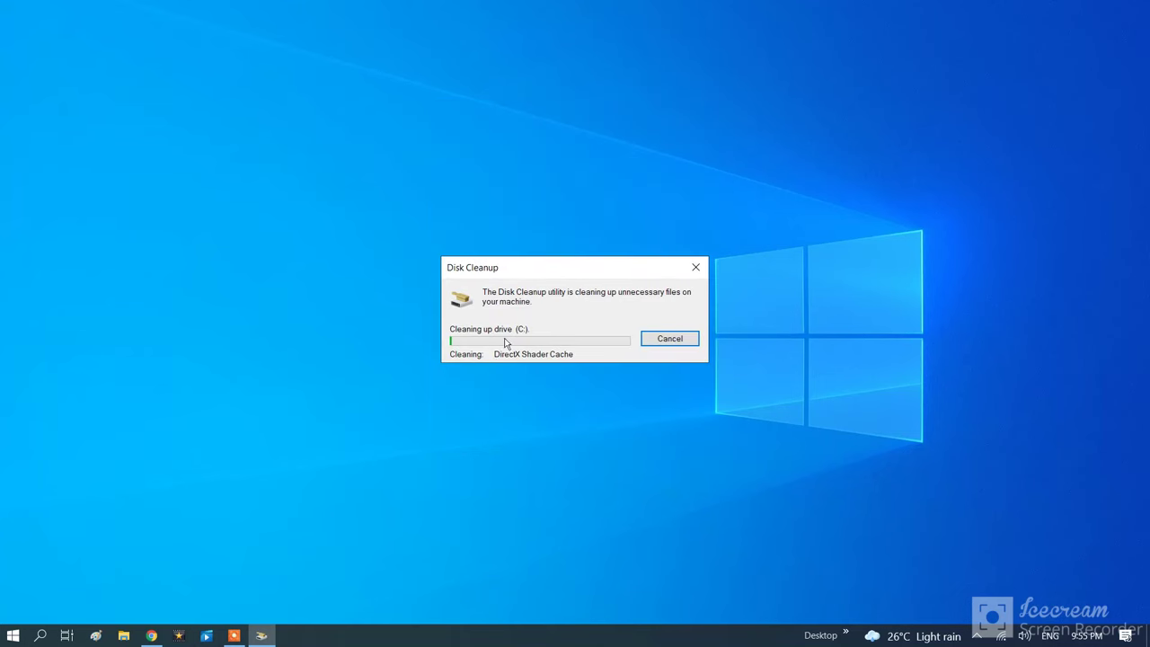